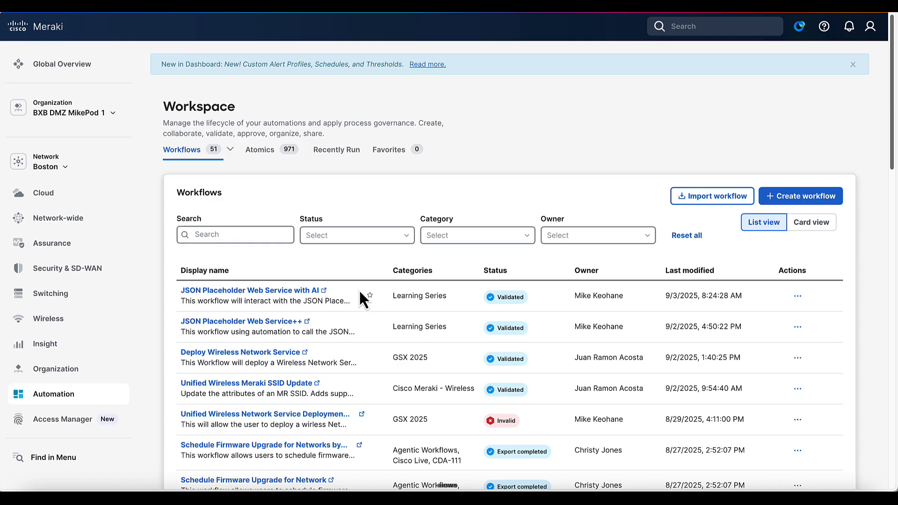
Step: Open the JSON Placeholder Web Service with AI workflow and inspect the Get the Complete User Response Body step
click(298, 292)
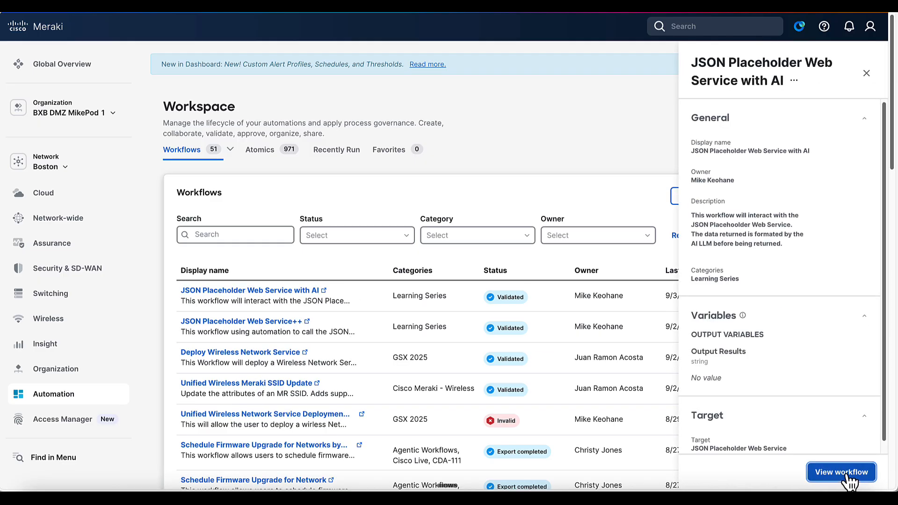
click(847, 480)
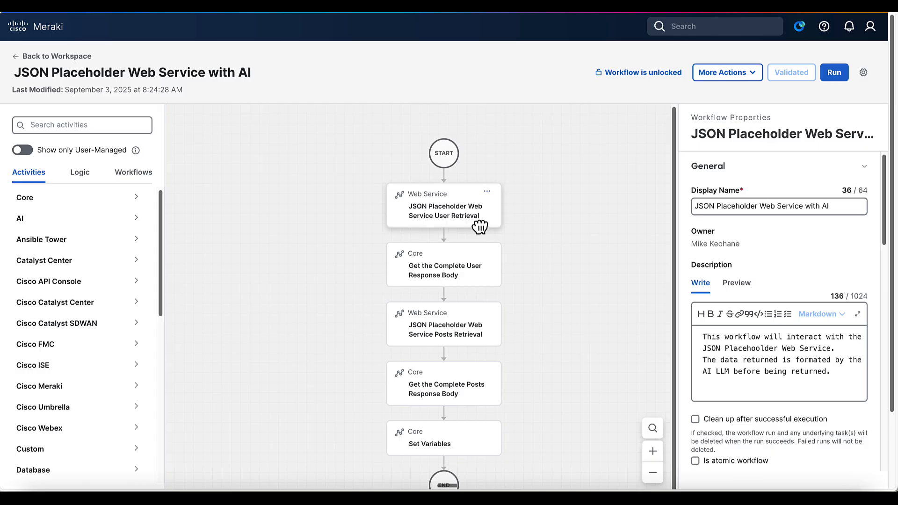
click(476, 277)
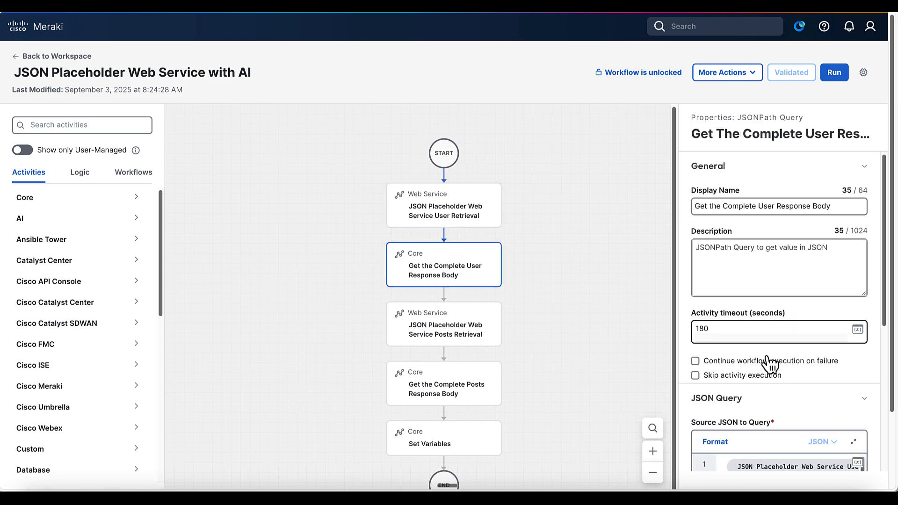
scroll(711, 365, down, 4)
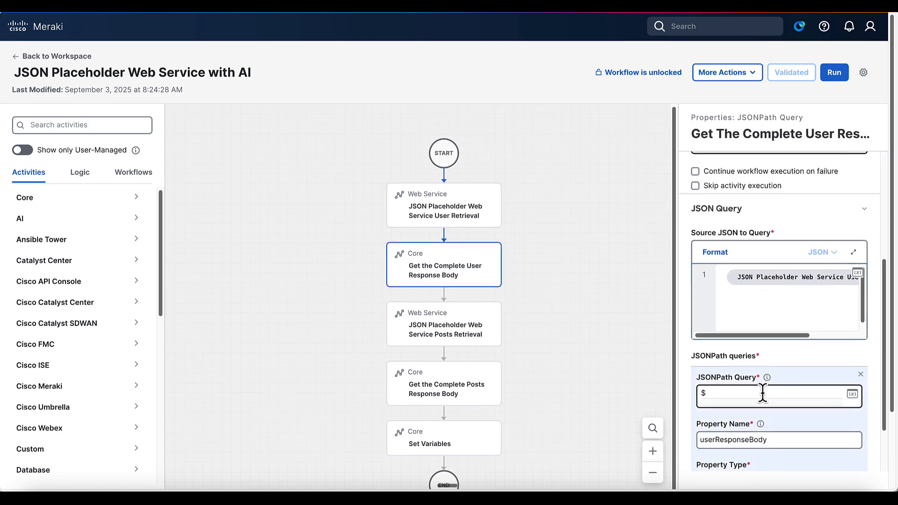
double_click(748, 440)
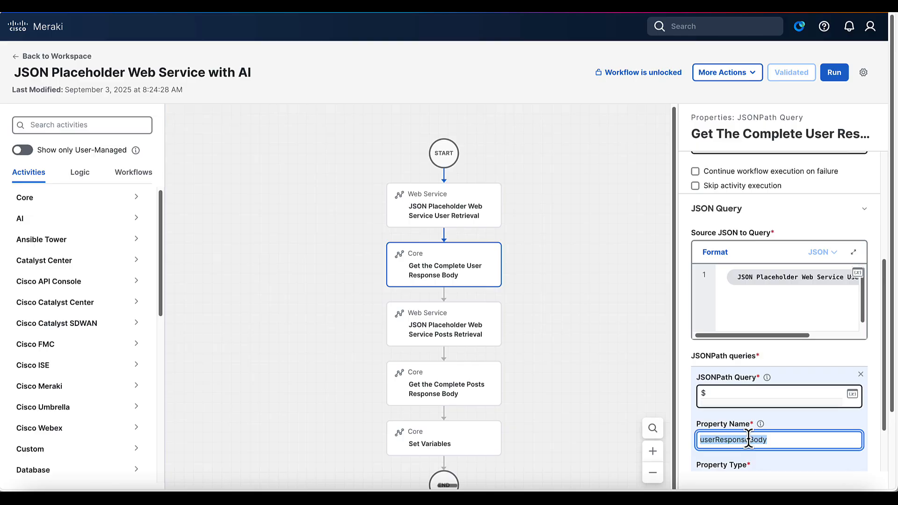
Step: Review the Posts Retrieval step and confirm Set Variables writes the response bodies to Output Results
click(456, 333)
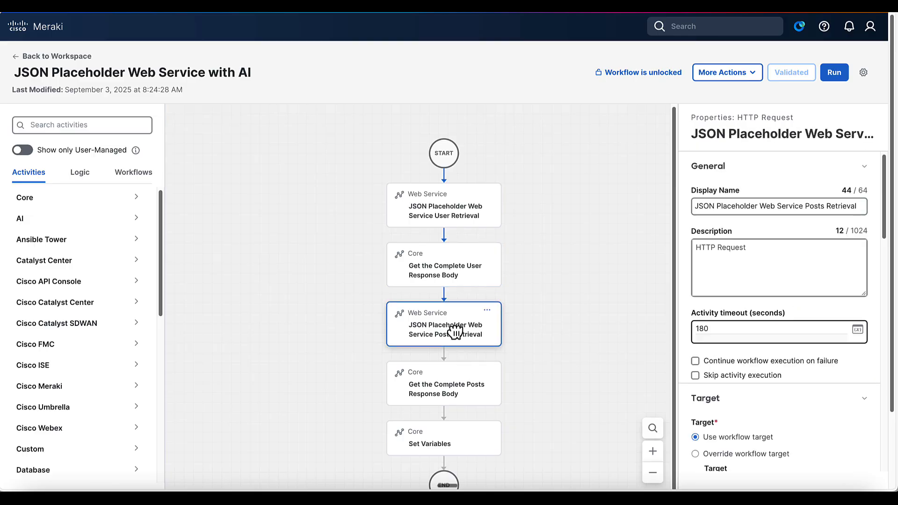
click(460, 442)
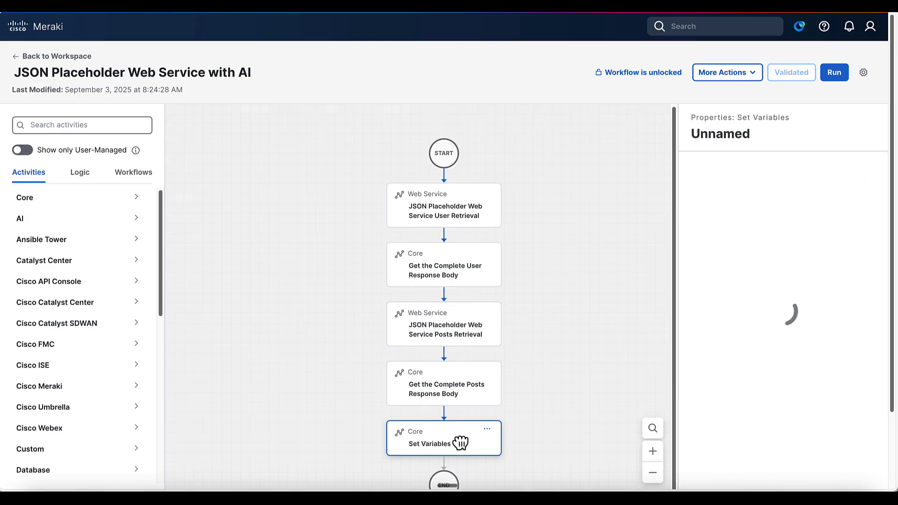
scroll(739, 420, down, 2)
click(740, 353)
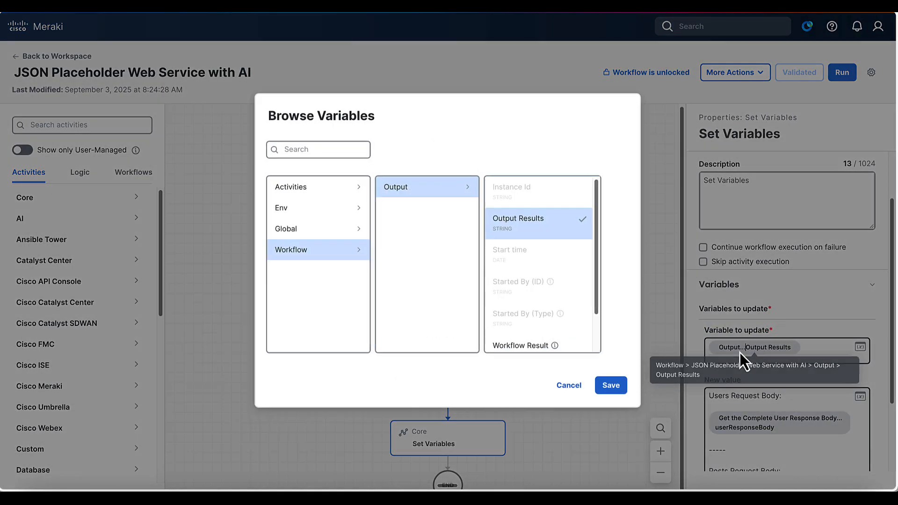
click(569, 386)
scroll(756, 410, down, 2)
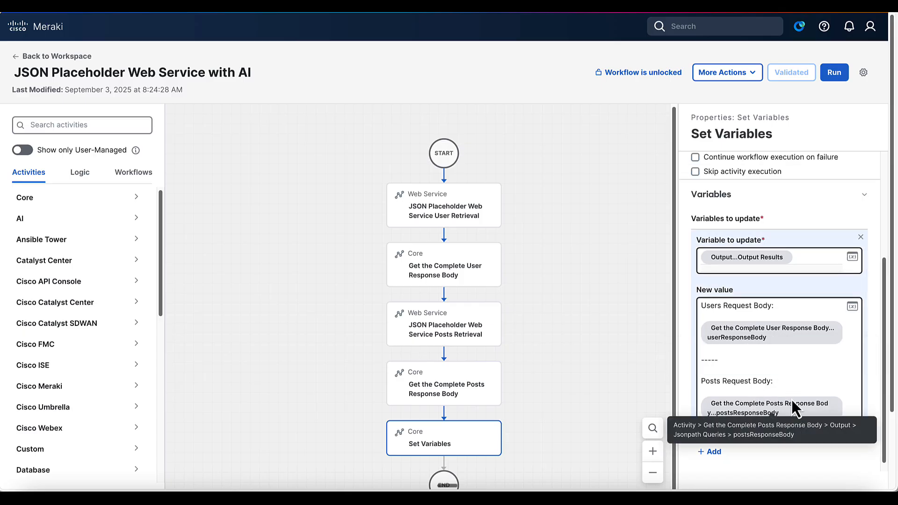
click(622, 250)
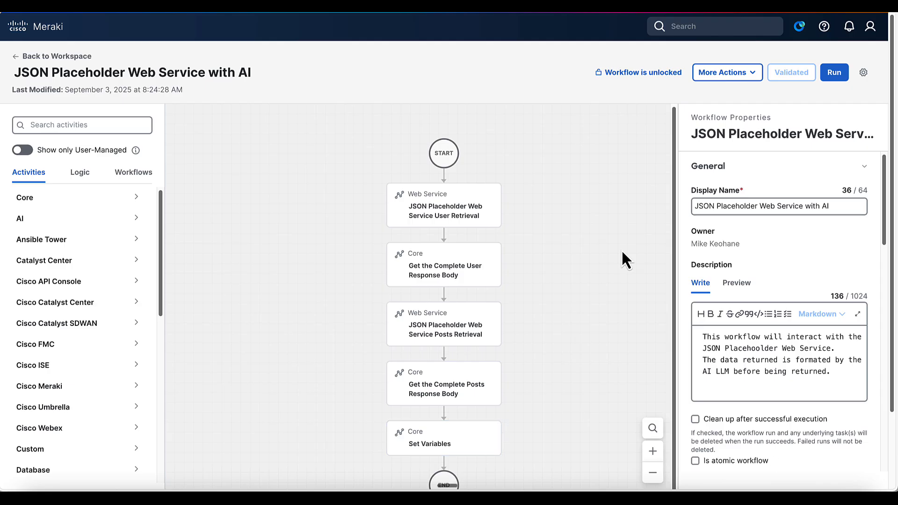
Step: Run the workflow to SUCCESS (0.3 s) and view the Output Results variable's value
click(836, 74)
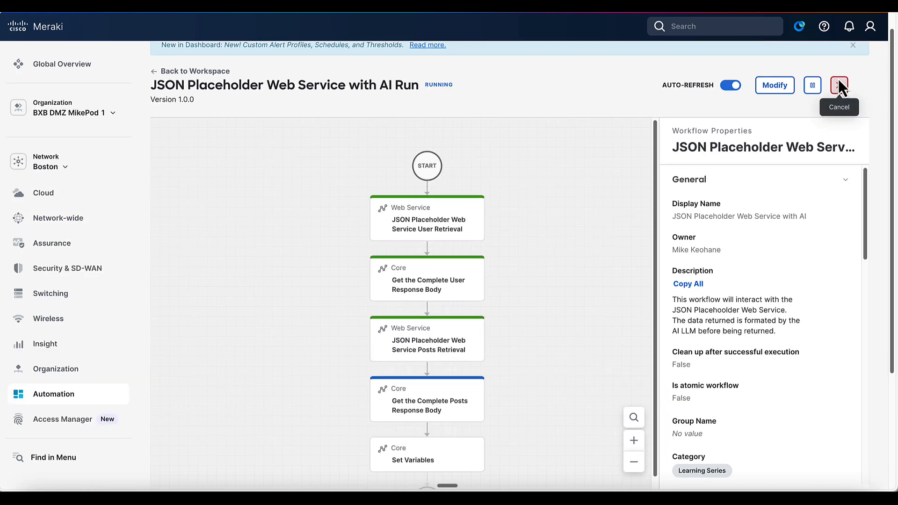
scroll(616, 178, down, 1)
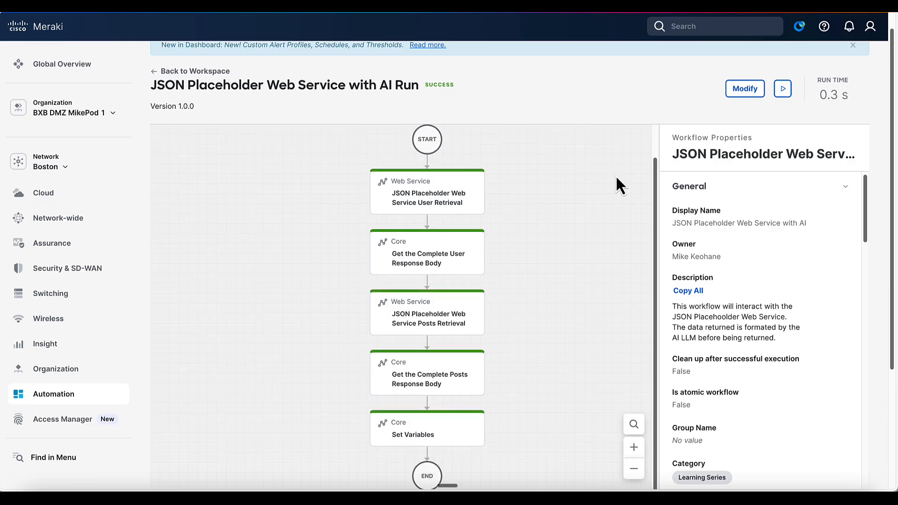
scroll(736, 336, down, 6)
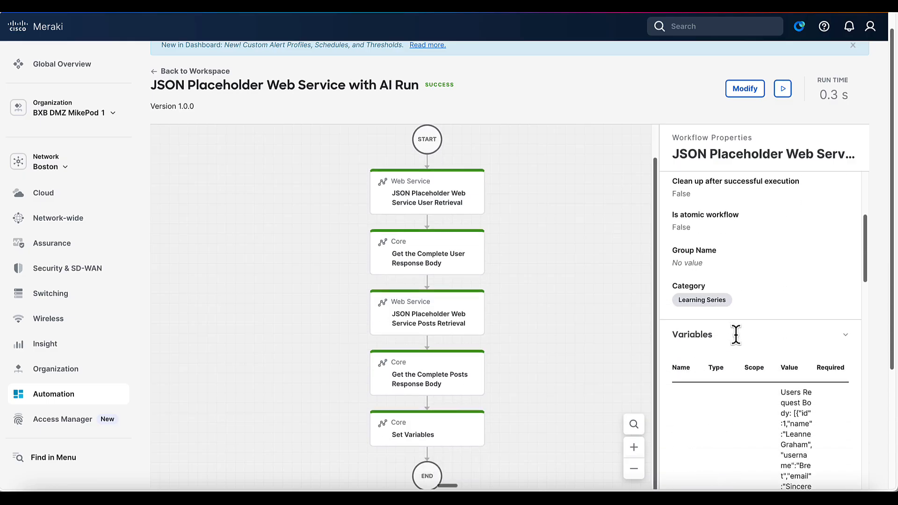
scroll(722, 334, down, 3)
click(690, 341)
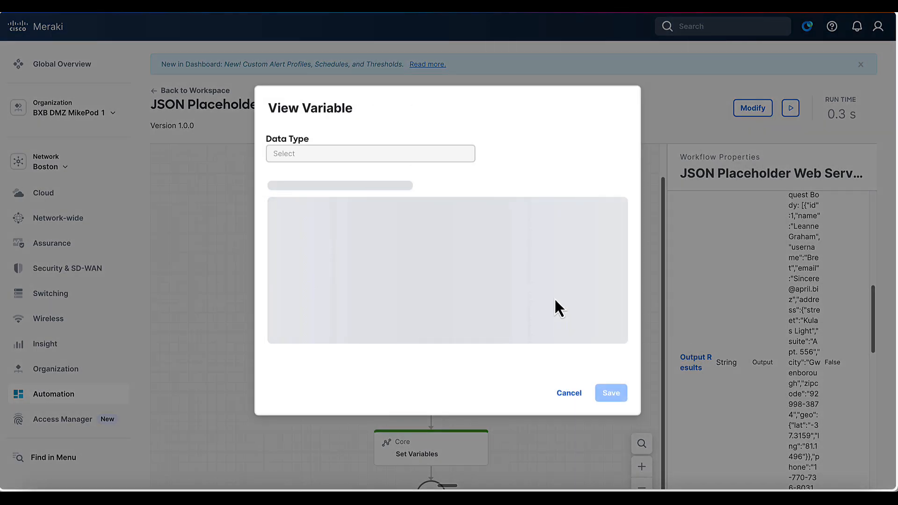
Step: Scroll through the combined users and posts JSON in the Output Results value box
scroll(369, 327, down, 2)
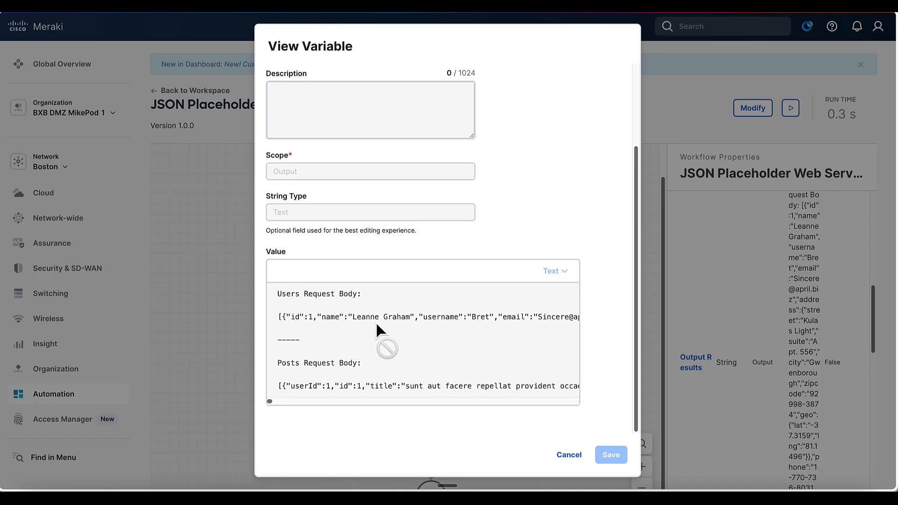
scroll(448, 332, right, 15)
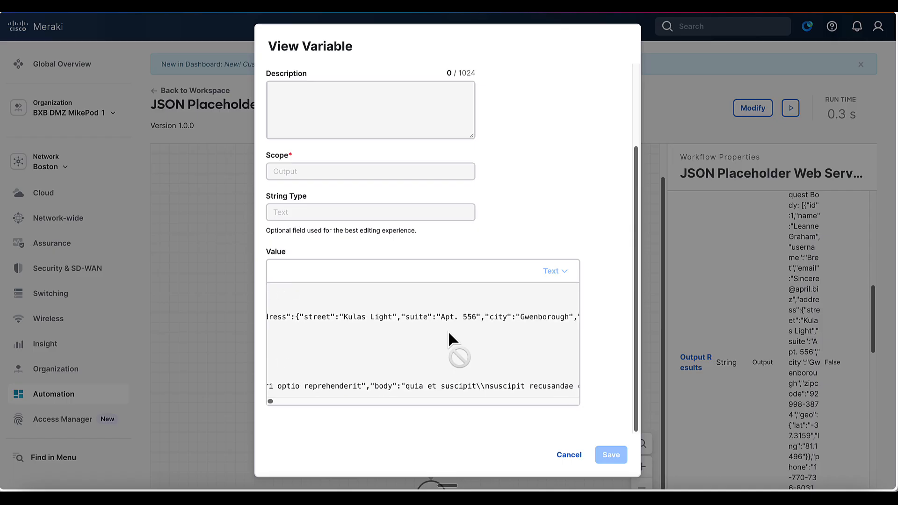
scroll(448, 330, right, 10)
scroll(448, 330, left, 20)
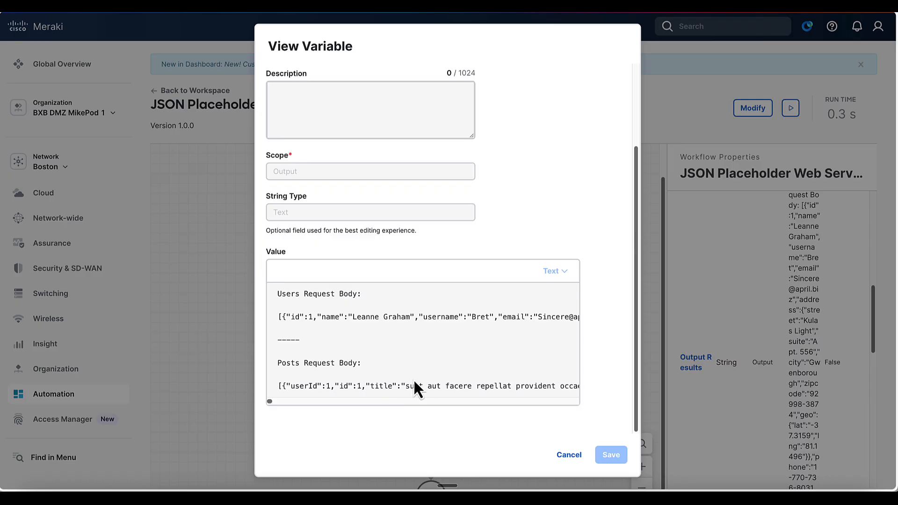
scroll(453, 322, right, 2)
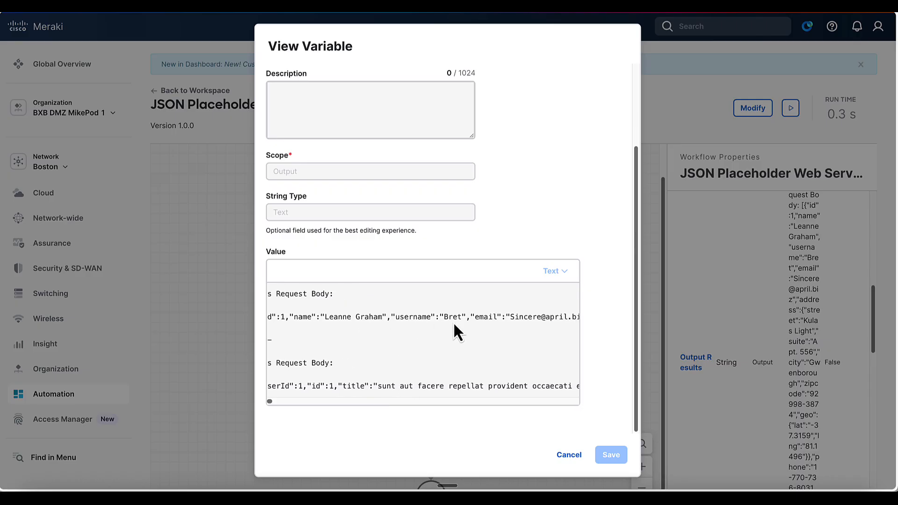
scroll(449, 322, left, 2)
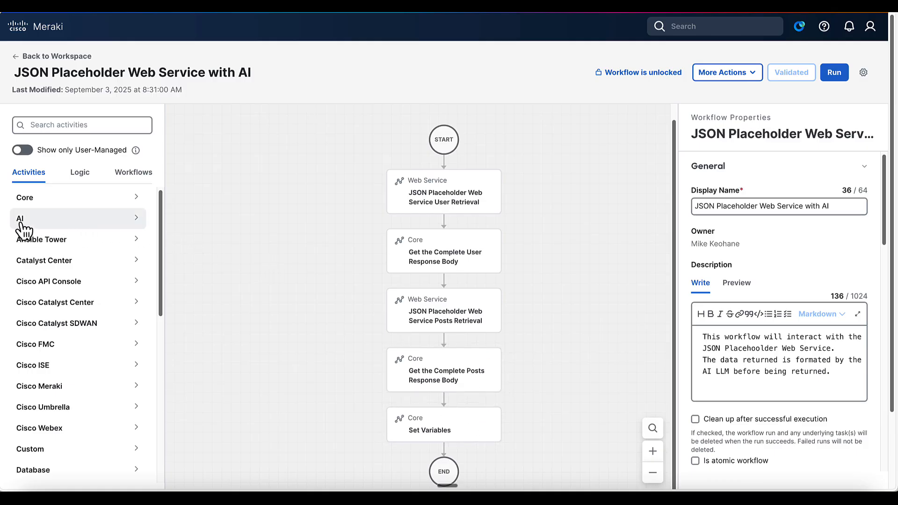
Step: Drag an LLM Prompt activity from Activities > AI into the flow just before Set Variables
click(136, 220)
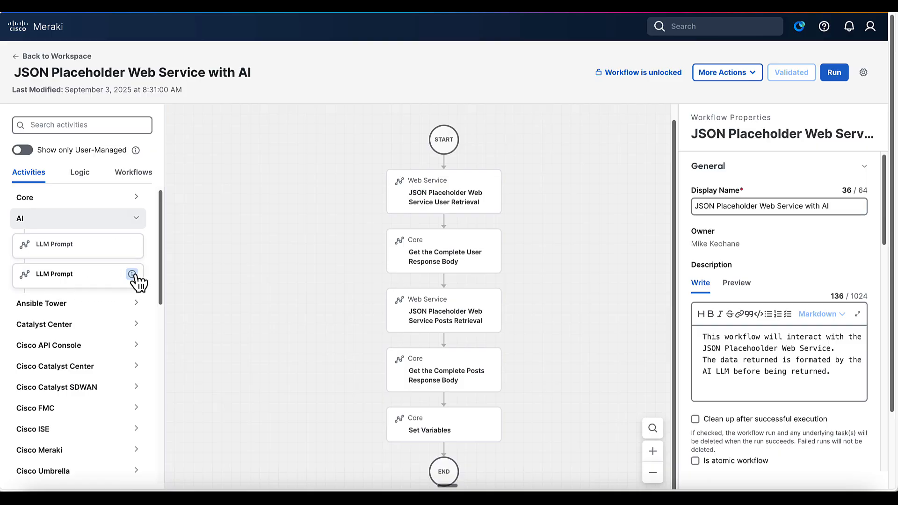
mouse_move(132, 275)
drag(101, 283, 451, 403)
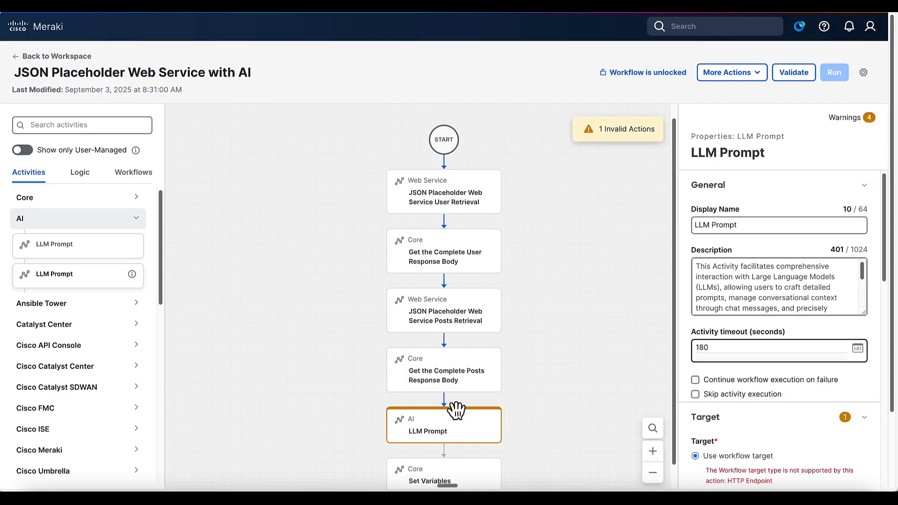
Step: Make the LLM Prompt step override the workflow target with Campus OpenAI Account
scroll(456, 410, down, 1)
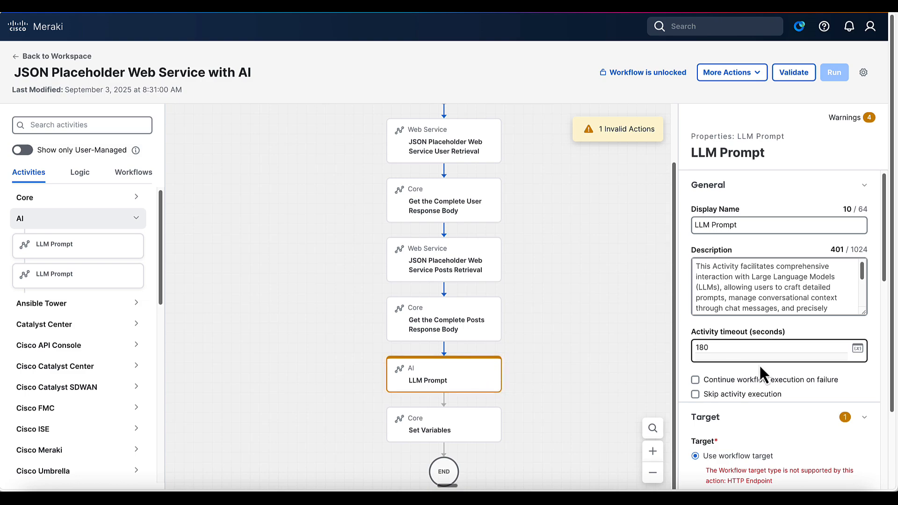
scroll(759, 364, down, 1)
click(761, 286)
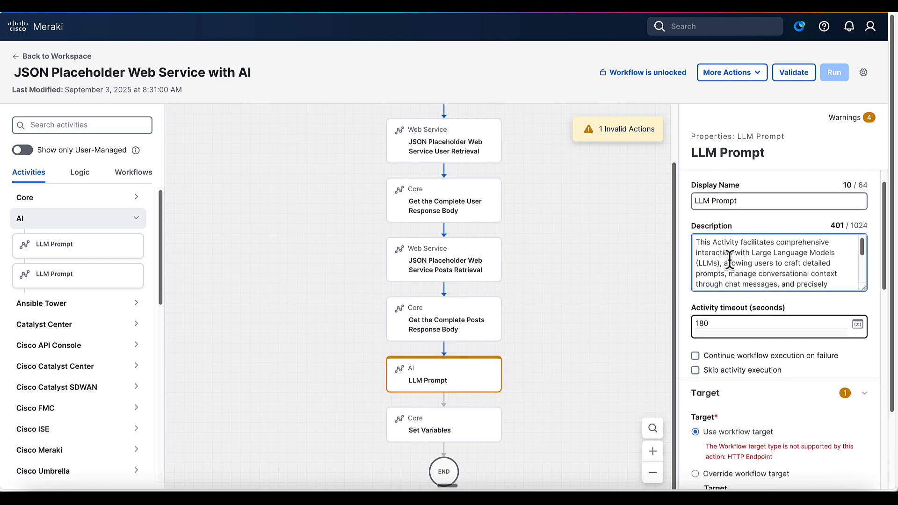
click(702, 201)
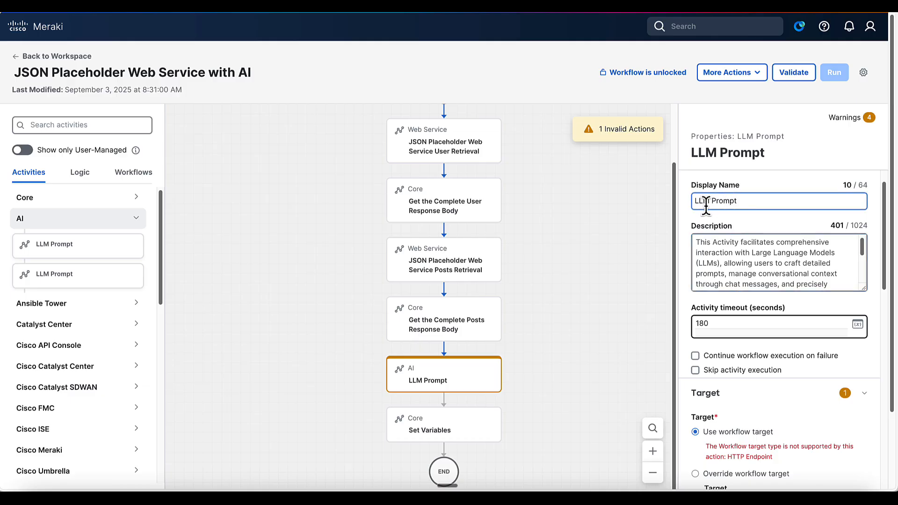
triple_click(703, 201)
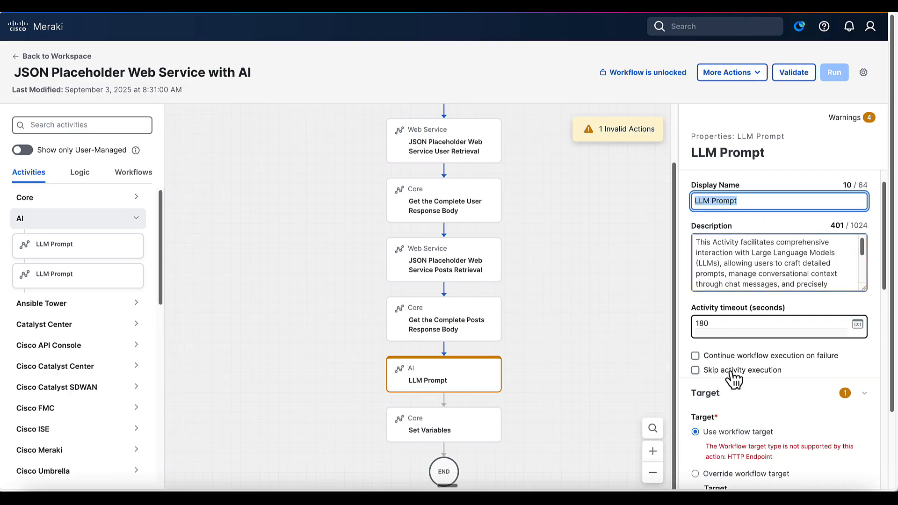
scroll(736, 402, down, 2)
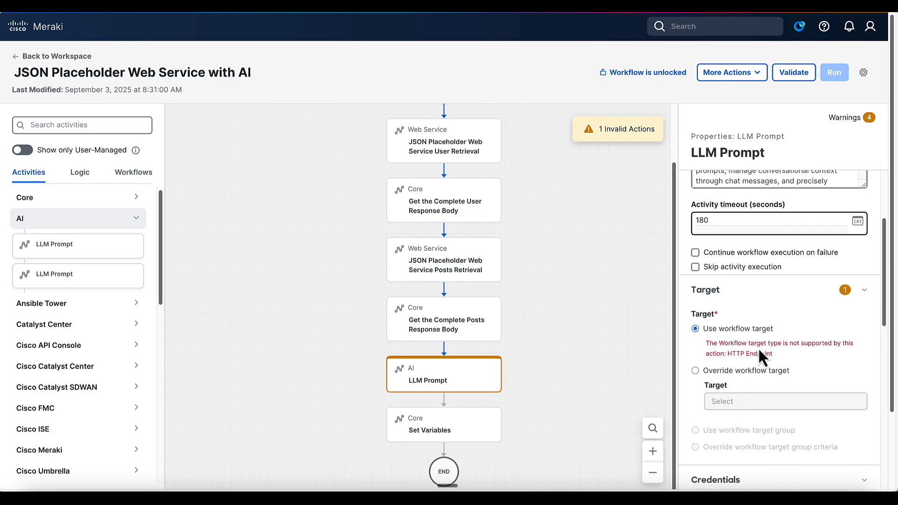
click(695, 371)
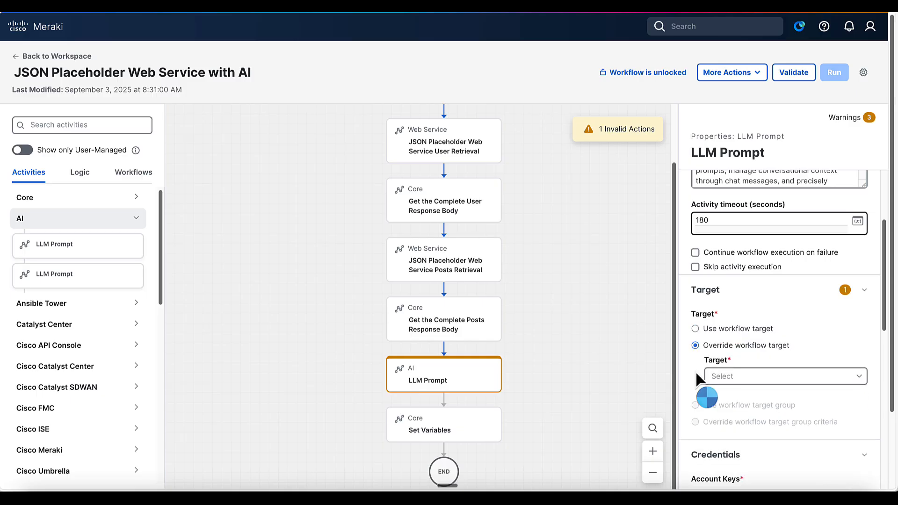
click(782, 377)
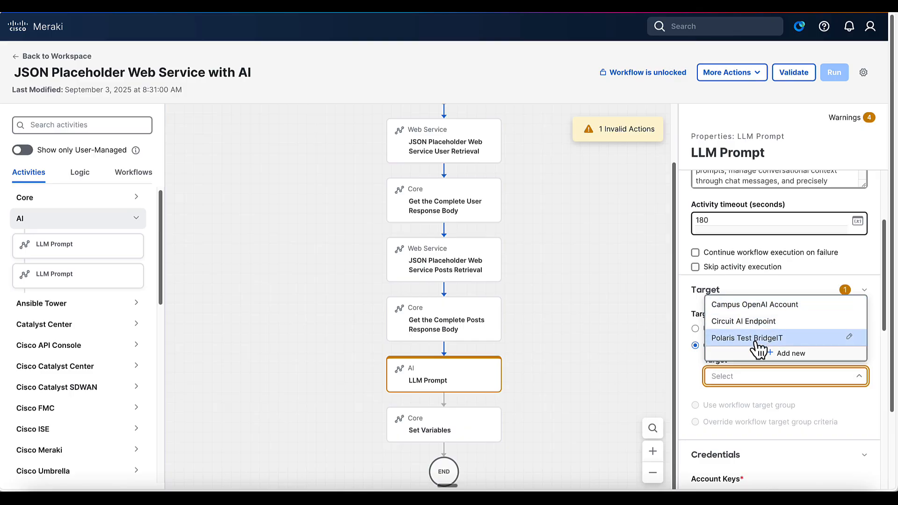
click(747, 308)
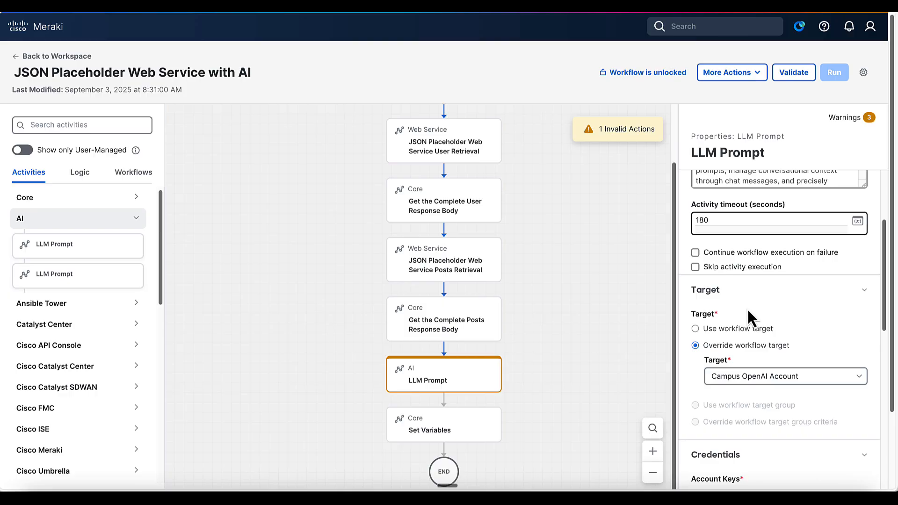
Step: Go to the Automation Targets list from the left navigation
click(542, 3)
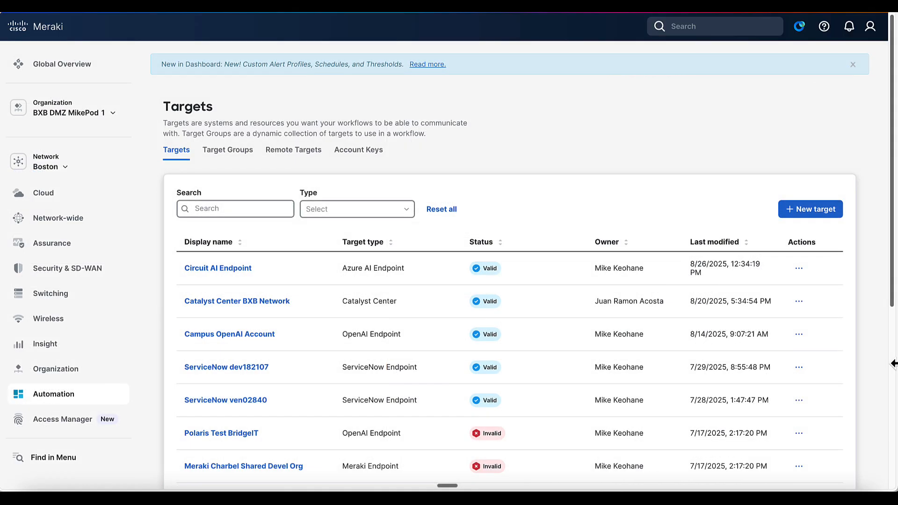
mouse_move(80, 396)
Step: Open the Campus OpenAI Account target and check that its default account keys are Campus OpenAI Keys
click(239, 336)
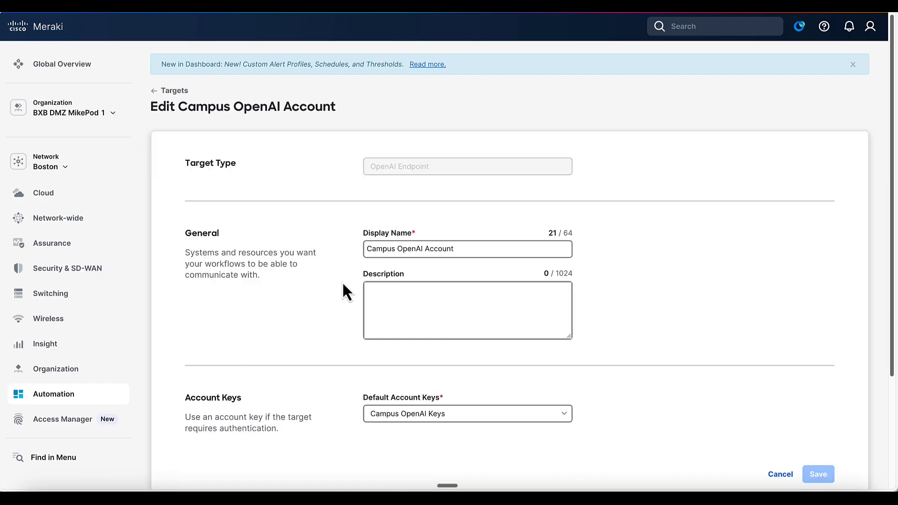
scroll(394, 304, down, 2)
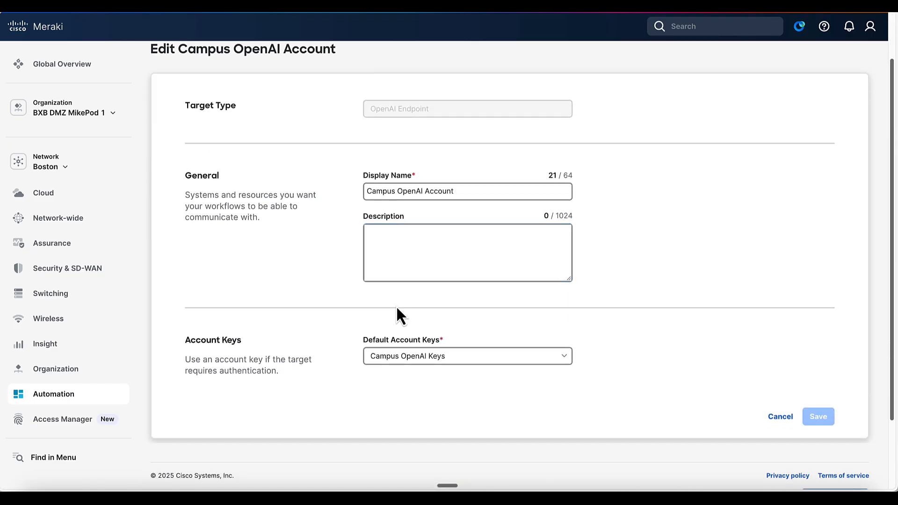
click(427, 198)
click(475, 359)
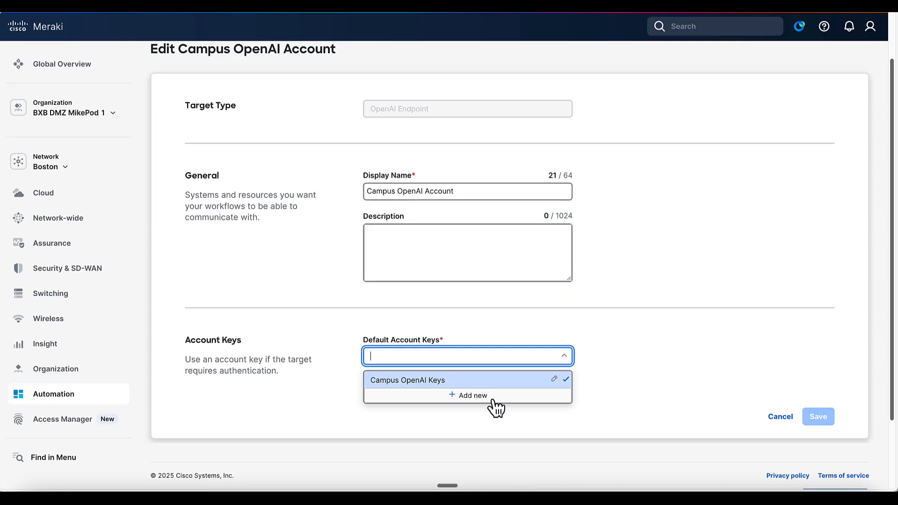
Step: Open the Campus OpenAI Keys entry from Automation > Account Keys
mouse_move(108, 401)
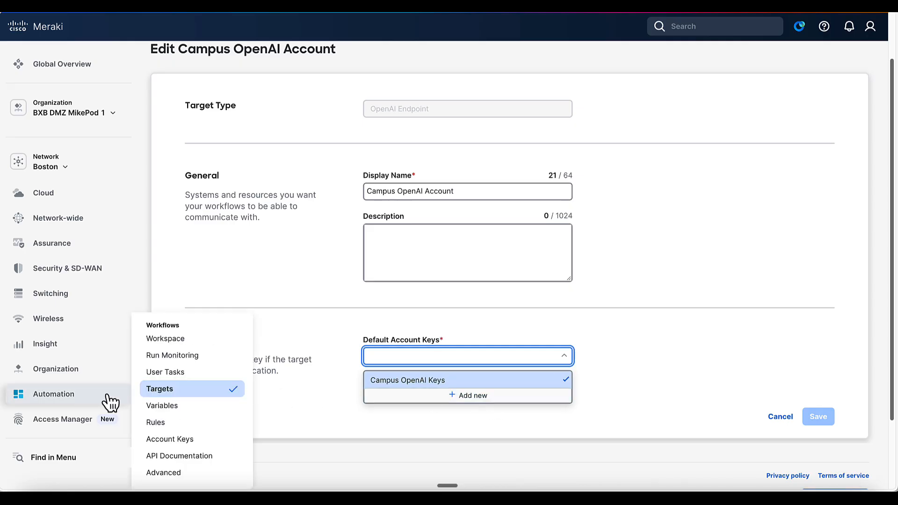
click(187, 442)
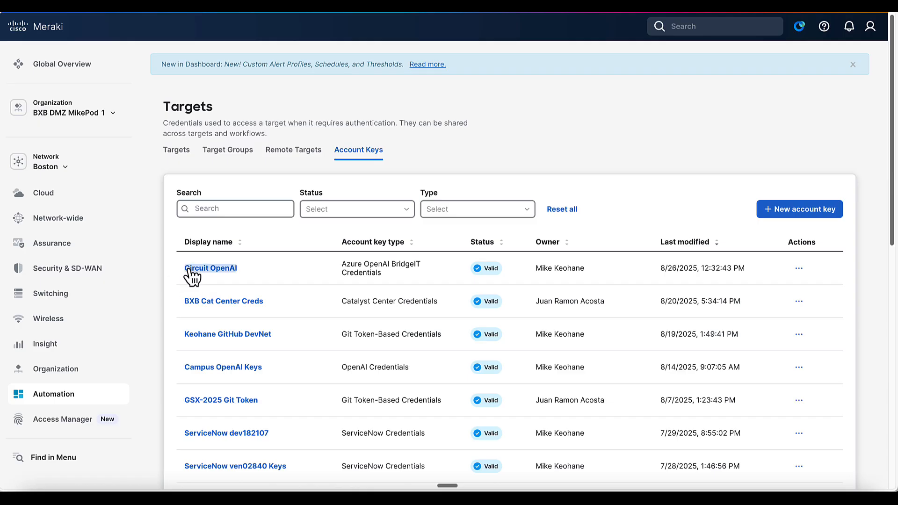
click(192, 368)
click(457, 307)
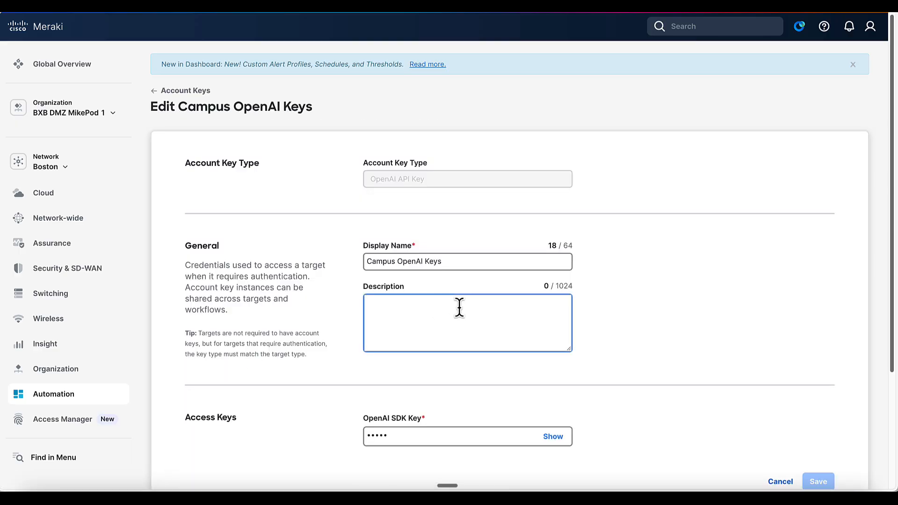
click(576, 338)
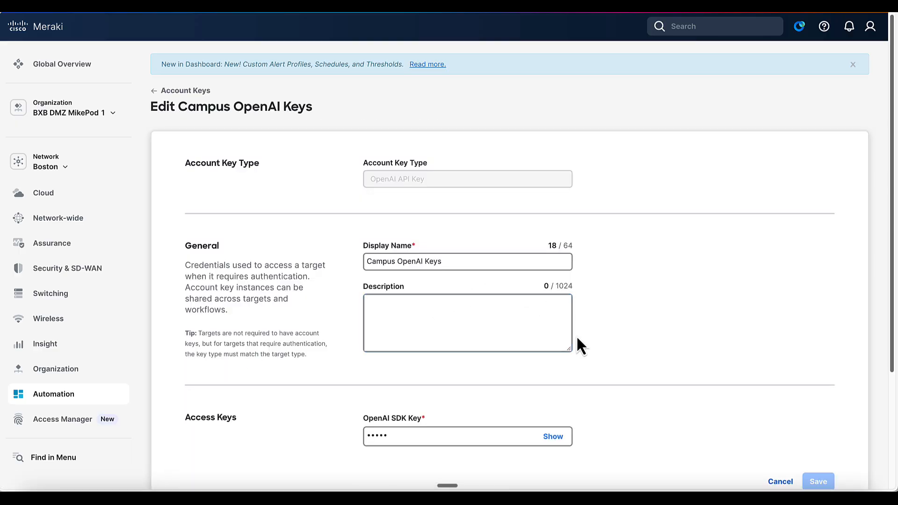
Step: Inspect the stored OpenAI SDK Key field of Campus OpenAI Keys without changing it
scroll(599, 370, down, 2)
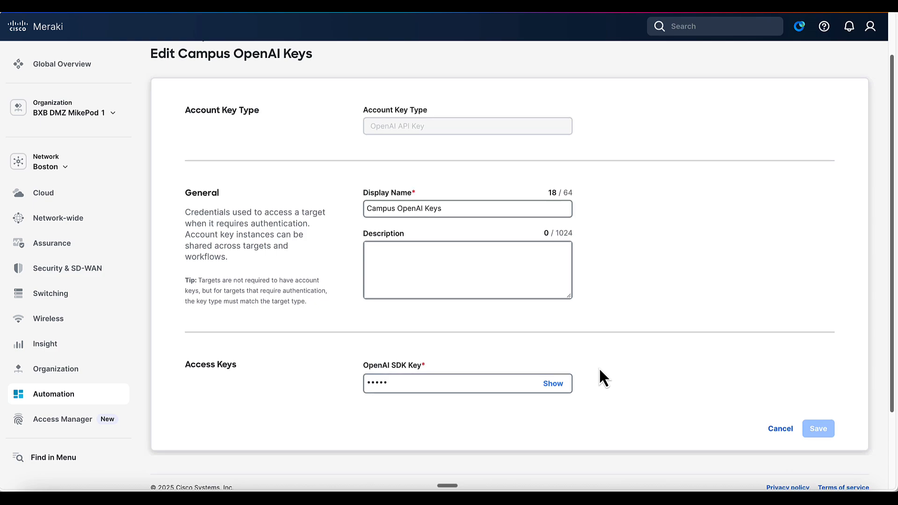
click(399, 387)
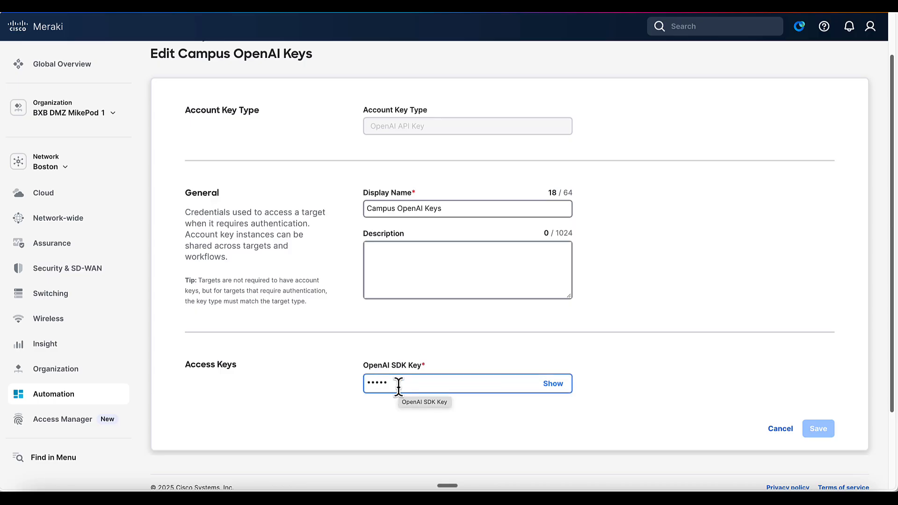
click(400, 432)
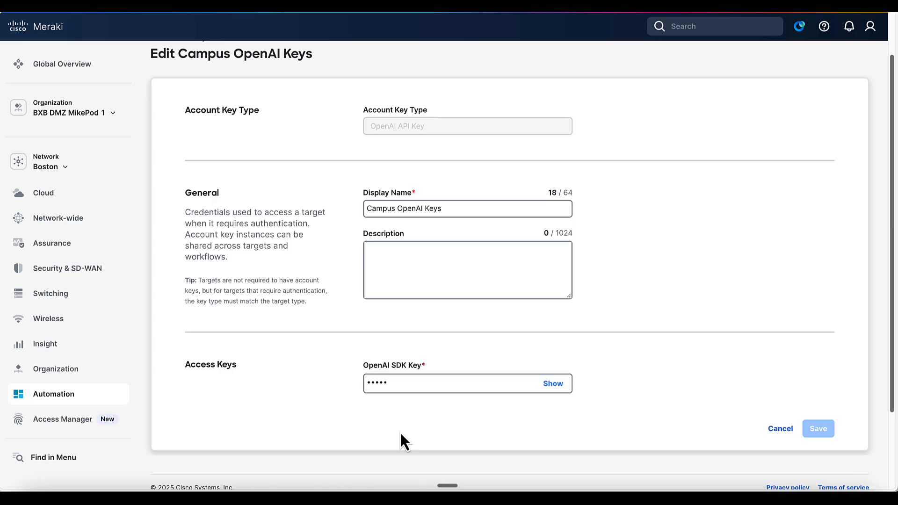
click(403, 383)
Step: Cancel out of Campus OpenAI Keys and look at the Circuit OpenAI account key
click(780, 429)
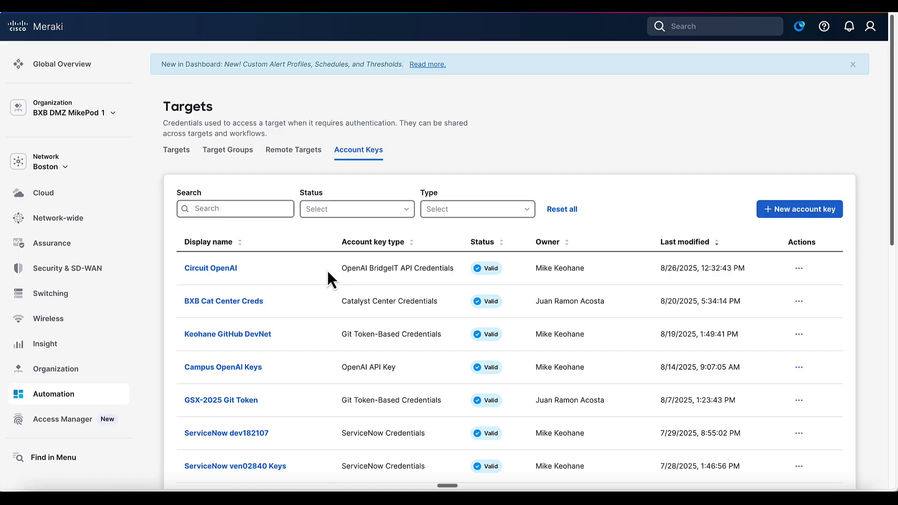
triple_click(242, 264)
click(228, 270)
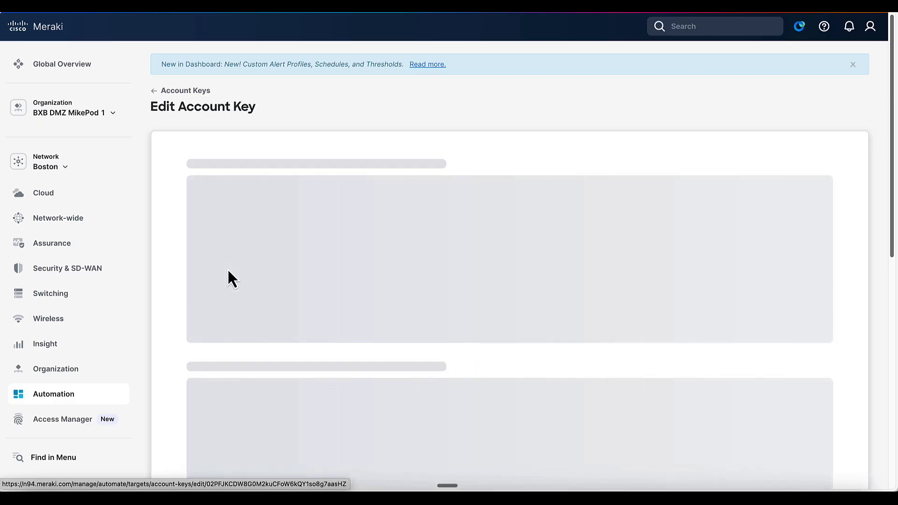
scroll(430, 332, down, 3)
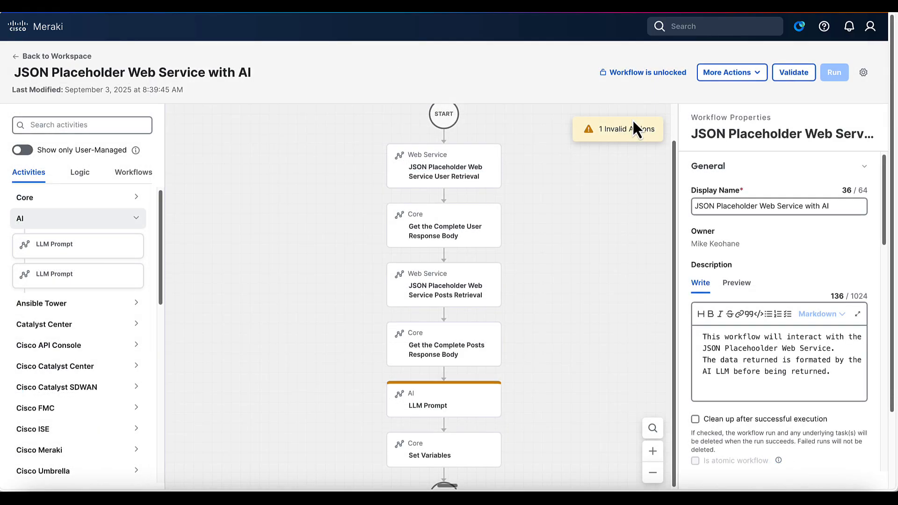
Step: Select the LLM Prompt step, keep Campus OpenAI Account as its target, and scroll to Model Parameters
click(456, 412)
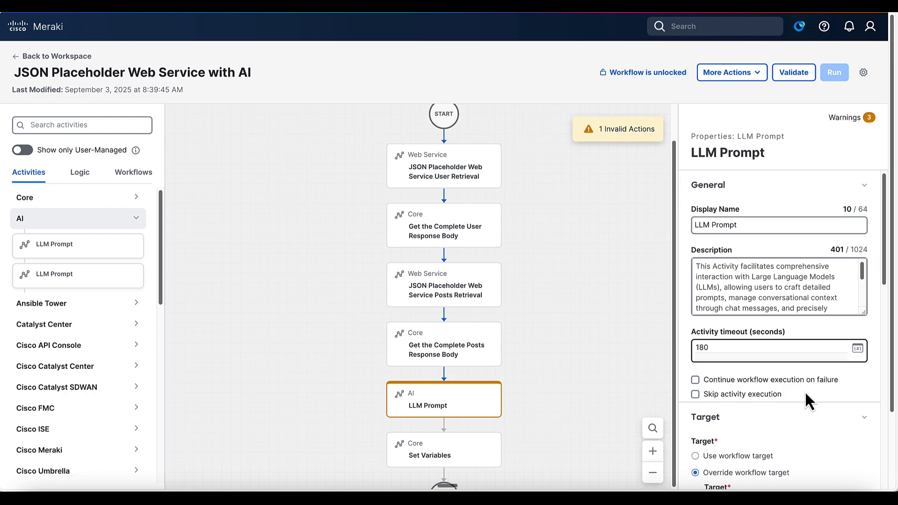
scroll(753, 395, down, 5)
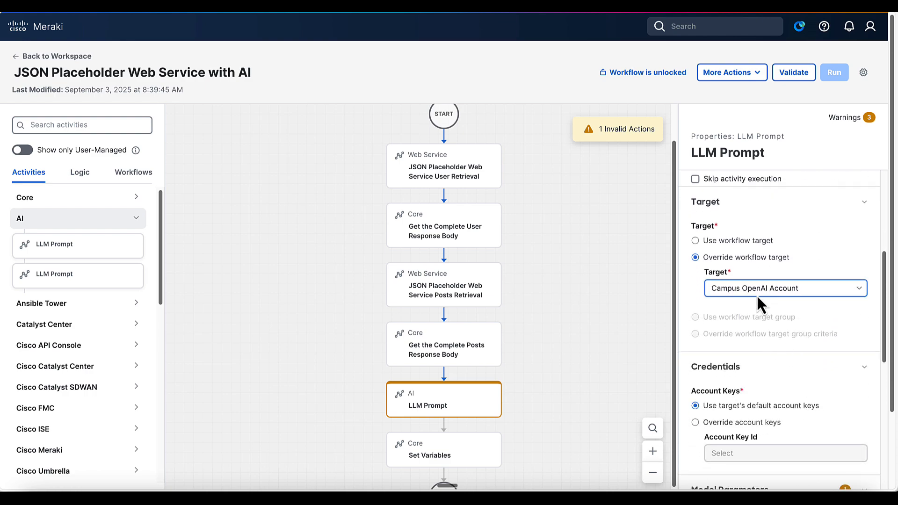
click(783, 292)
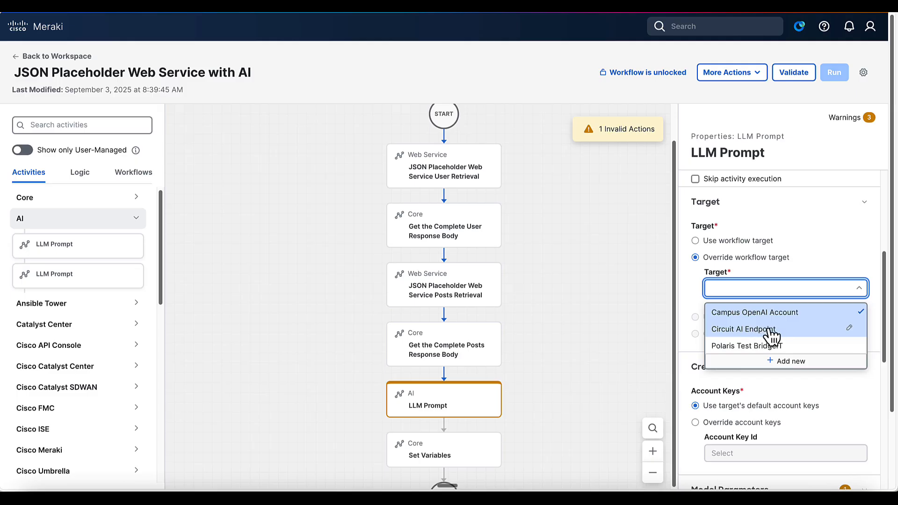
click(837, 261)
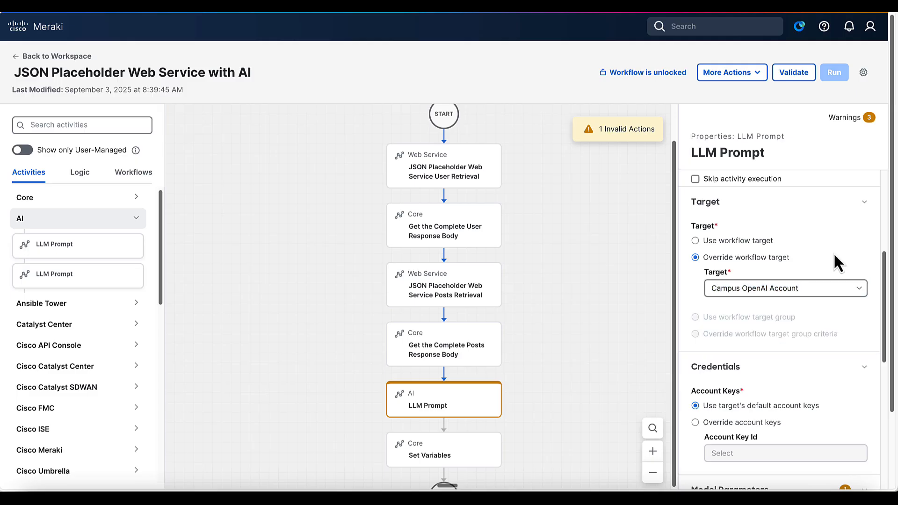
scroll(776, 357, down, 3)
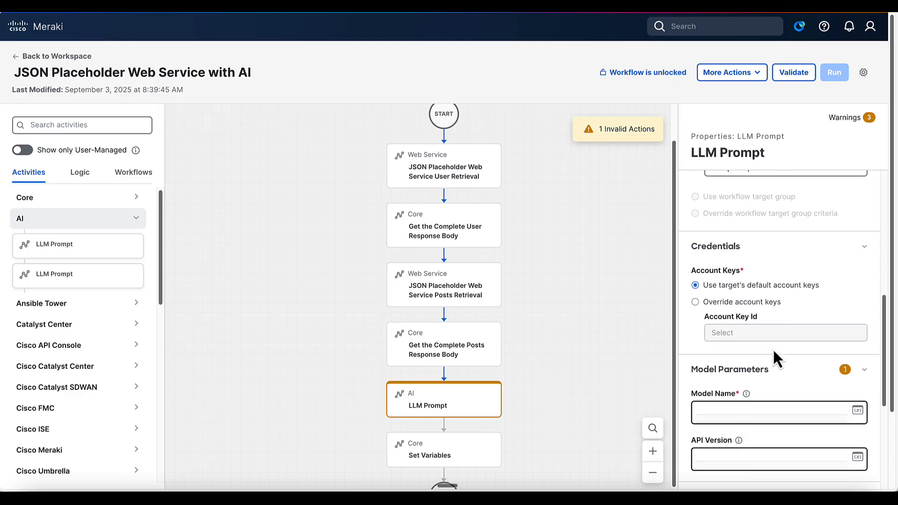
scroll(773, 351, down, 2)
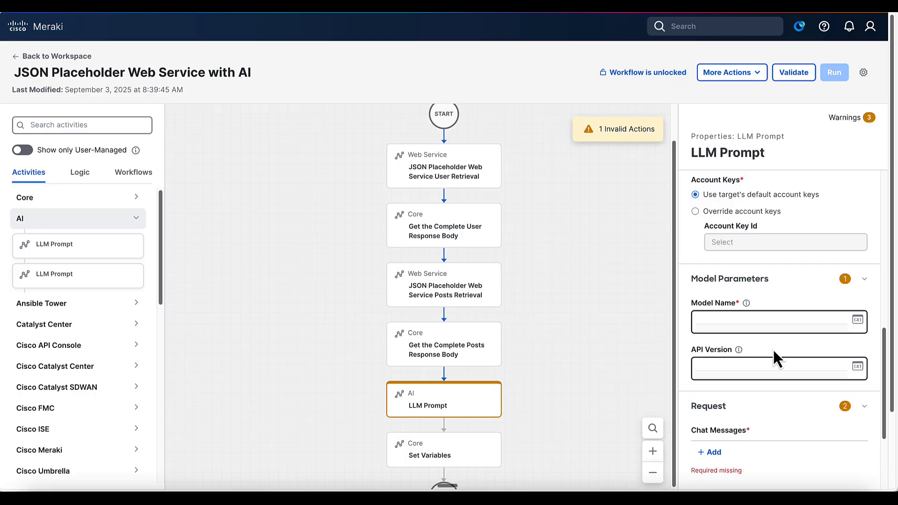
Step: Enter gpt-40-mini as the LLM Prompt activity's Model Name
click(707, 320)
text(gpt-40-mini)
scroll(791, 357, down, 2)
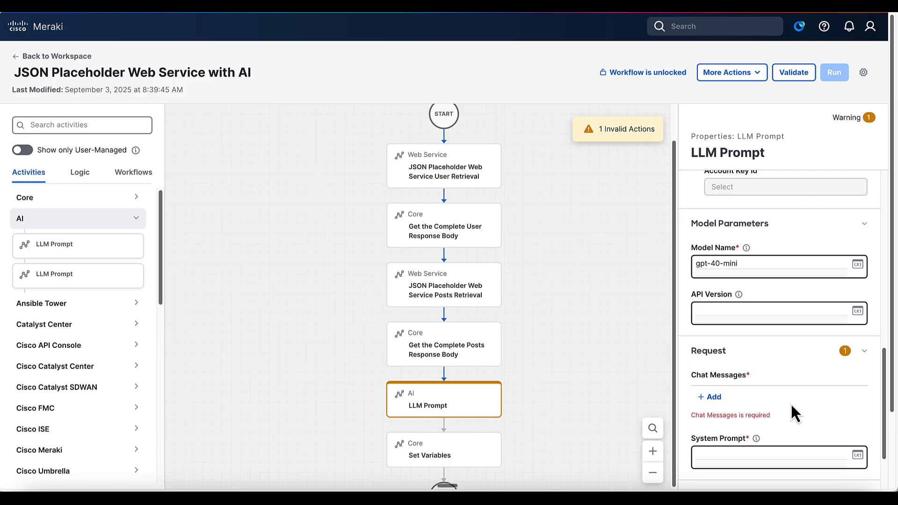
scroll(791, 406, down, 1)
scroll(790, 402, down, 1)
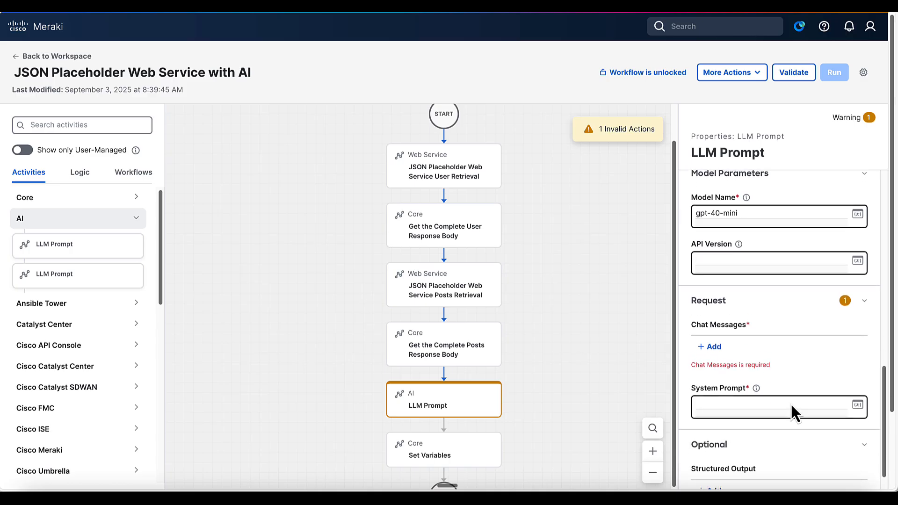
scroll(767, 321, down, 1)
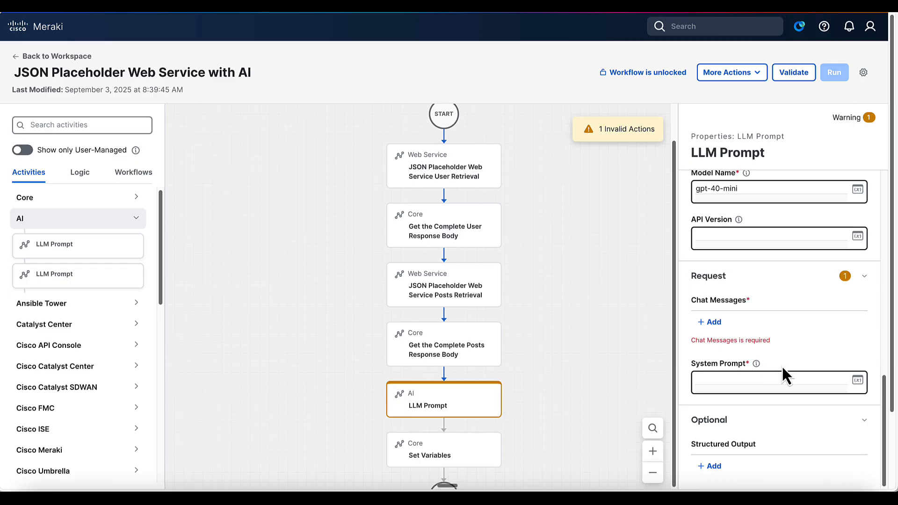
Step: Add a new Chat Messages entry and list its available Role options
click(719, 323)
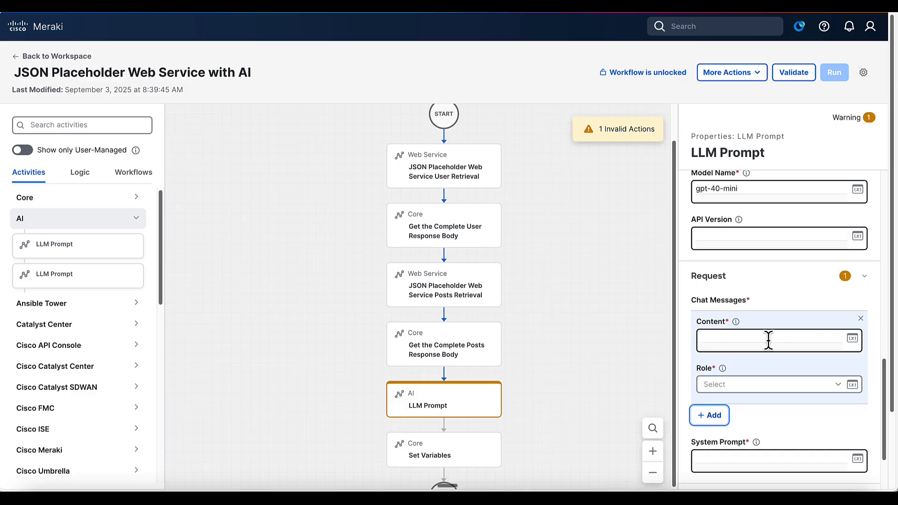
click(845, 390)
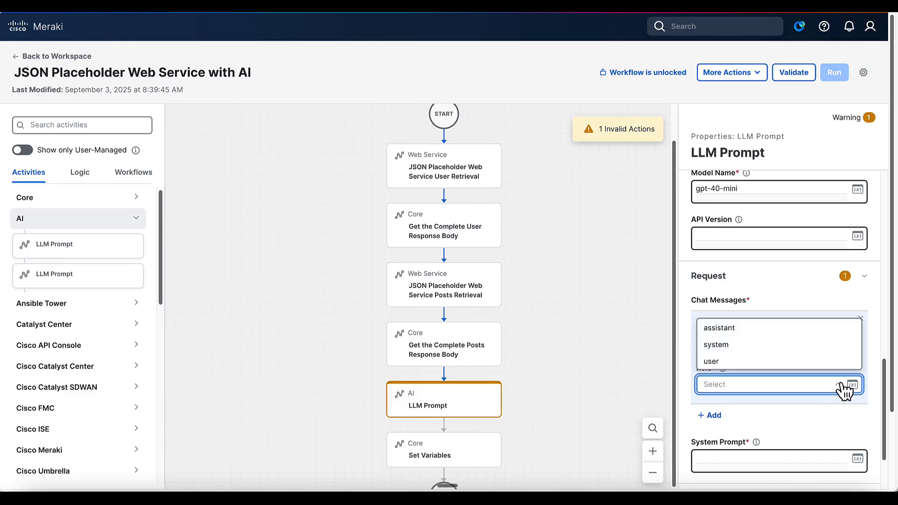
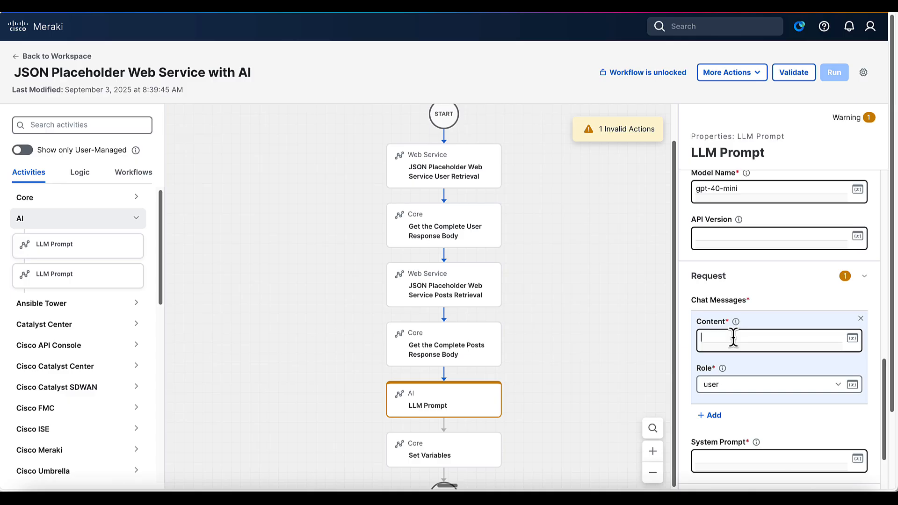
Step: Paste a user-role chat message describing a data transformation tool that cleans up complex data
click(732, 337)
text(You are a handy Data Transformation tool that can take complex data structures and clean them up to make them more relevant and easy to read.)
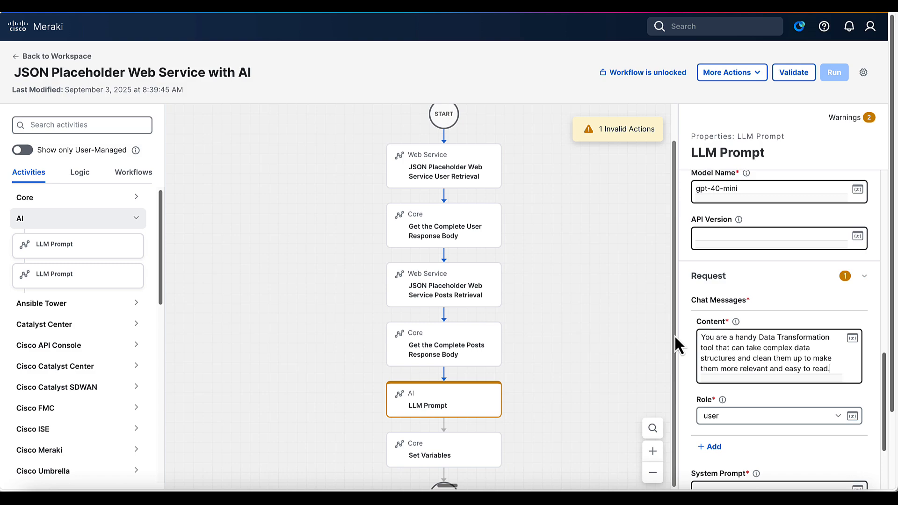
scroll(758, 425, down, 1)
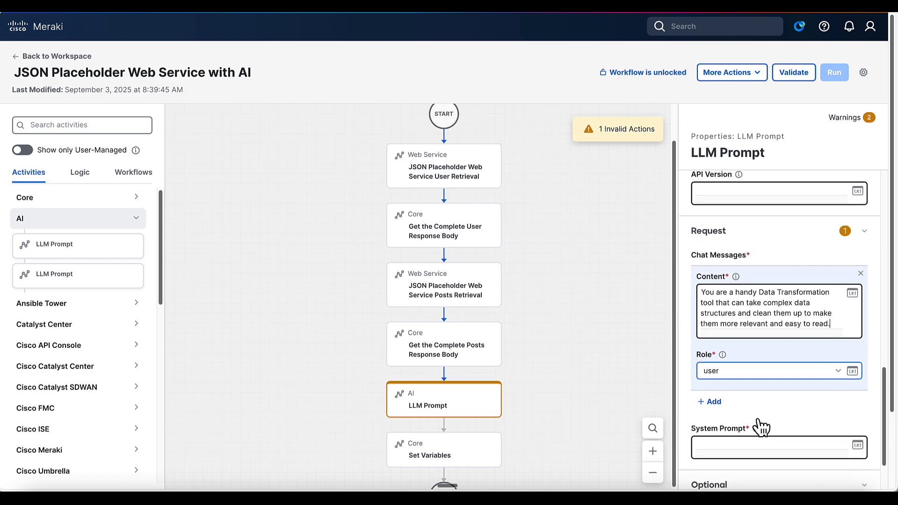
scroll(761, 427, down, 2)
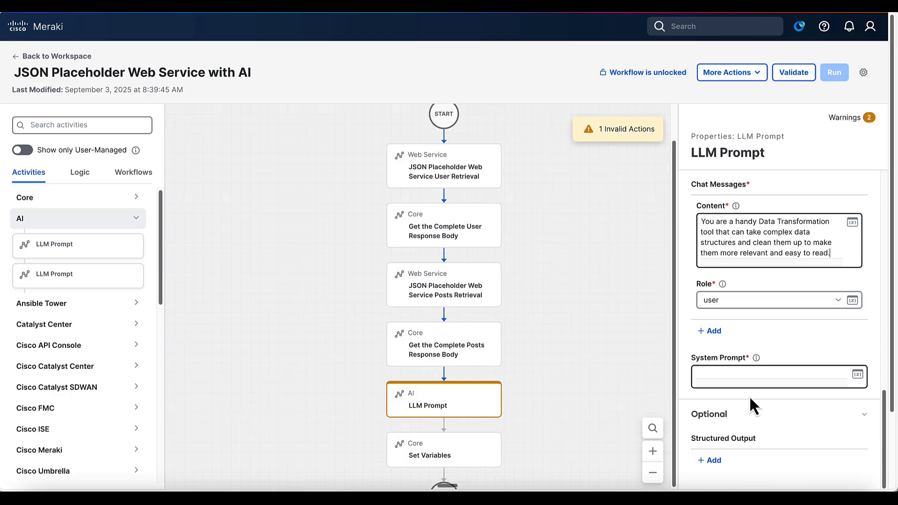
Step: Paste a system prompt to cross-reference user ids and count each user's posts, adding a line after 'Users:'
click(749, 377)
text(Analyze the following two JSON Structures to help me identify correlations between the two structure. One JSON Structure contains the names of the users in the system assigning a unique "id" to each user. The second JSON Structure contains all the posts from the users using the "Id" to indicate which user they came from.  Could you please cross-reference the "id" in the user JSON Structure and provide  a clean output that indicates for each user: 1. User Name 2. How many Posts were found with their id  Here are the structures: Users:)
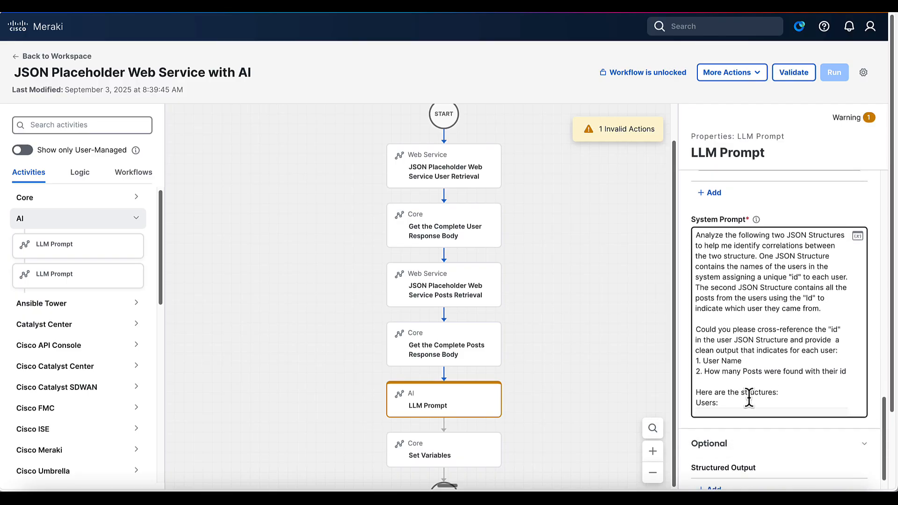
drag(674, 314, 529, 320)
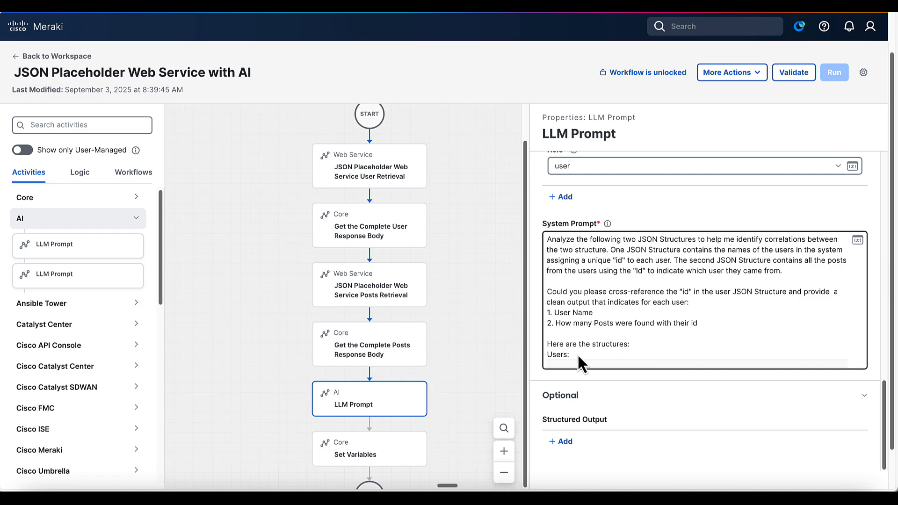
key(Return)
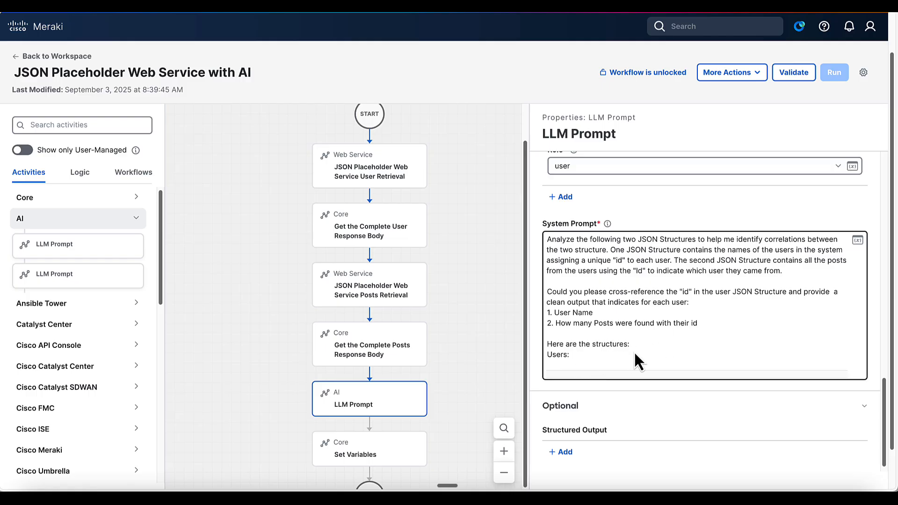
Step: Insert the userResponseBody variable from Get the Complete User Response Body under 'Users:'
click(859, 241)
click(310, 196)
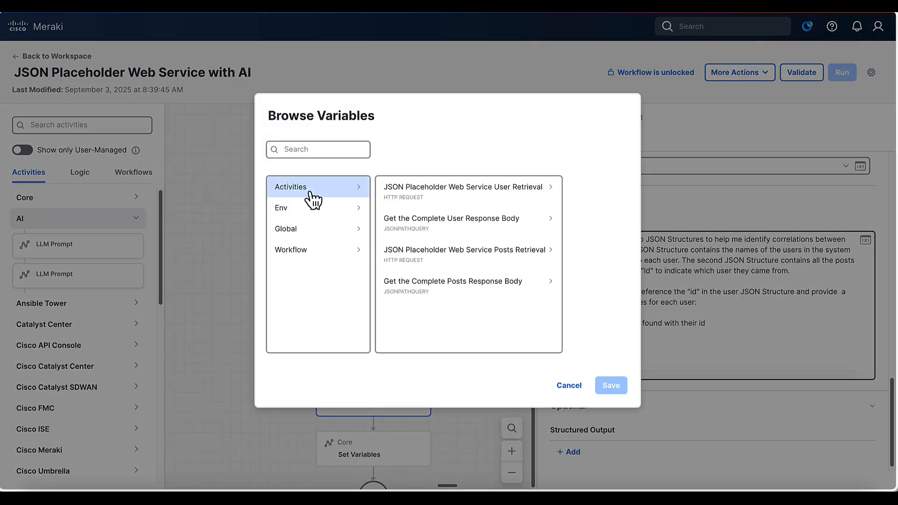
click(451, 228)
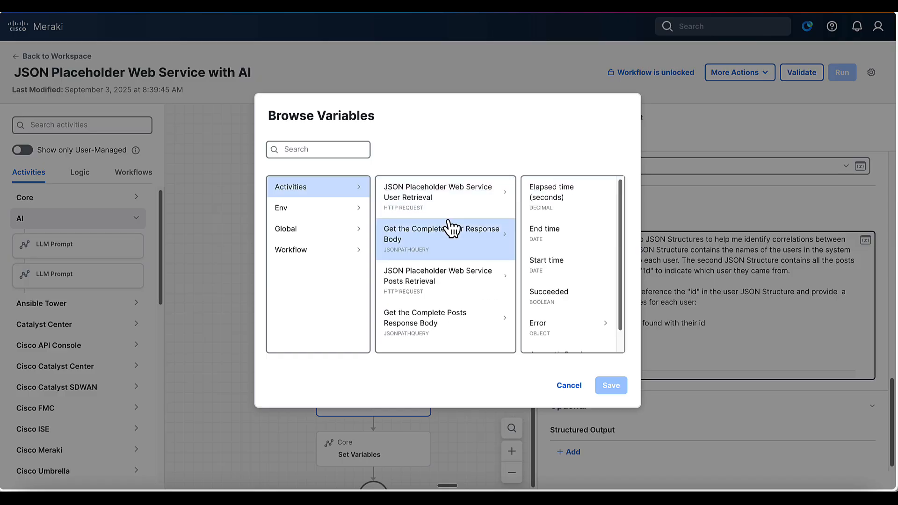
scroll(563, 304, down, 1)
click(563, 335)
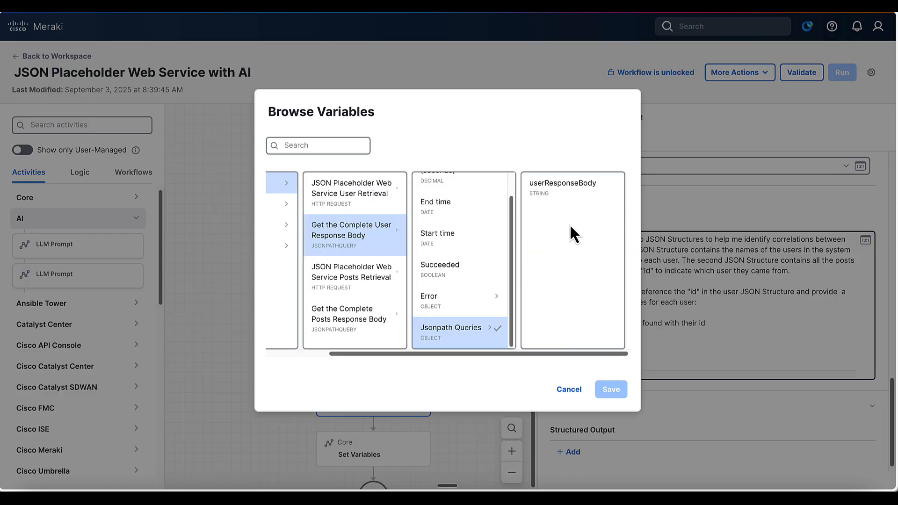
click(570, 197)
click(611, 389)
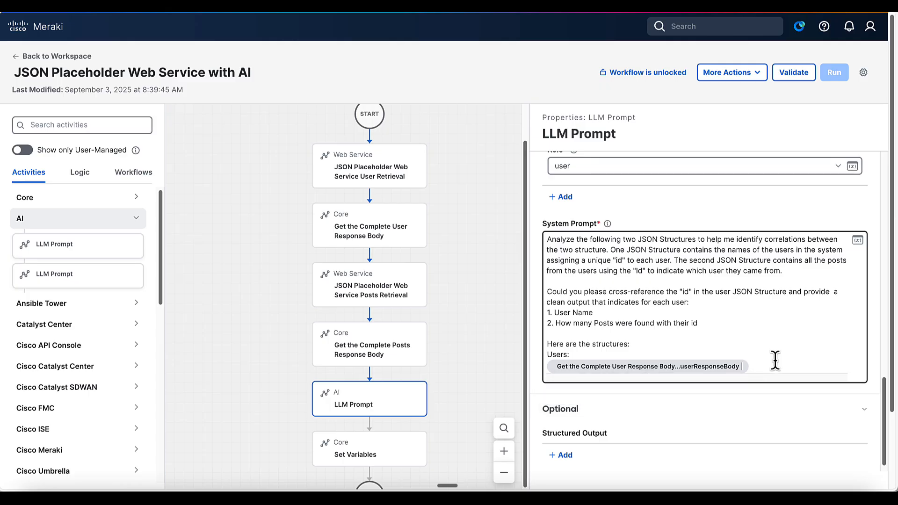
key(Return)
key(Return)
Step: Add a 'Posts:' line and insert the postsResponseBody variable beneath it
text(P)
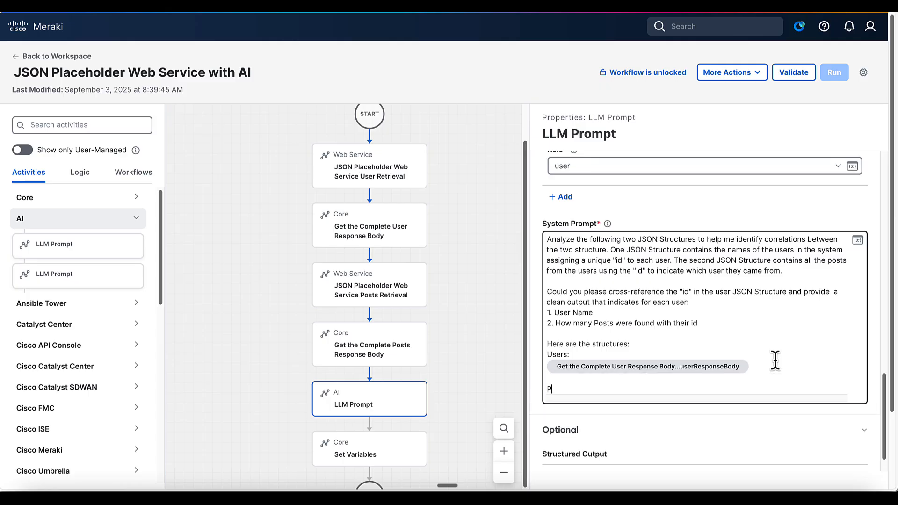
text(osts:)
key(Return)
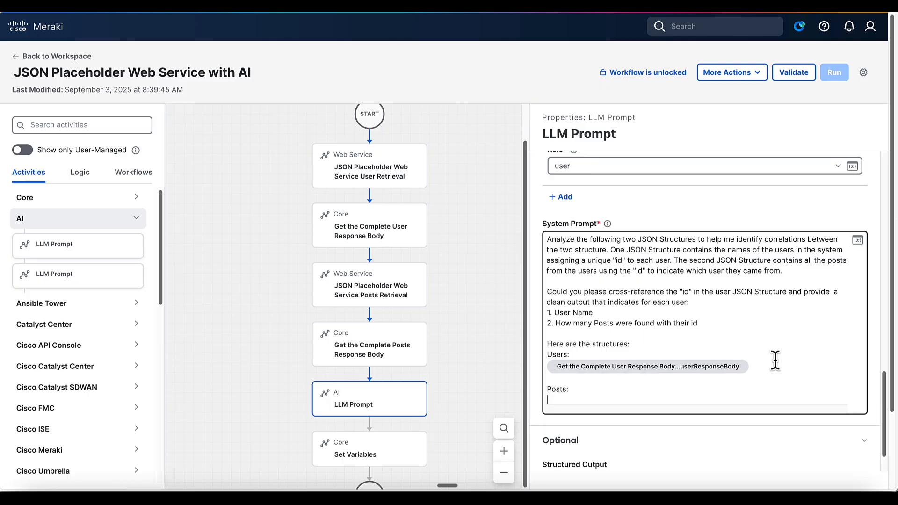
click(857, 240)
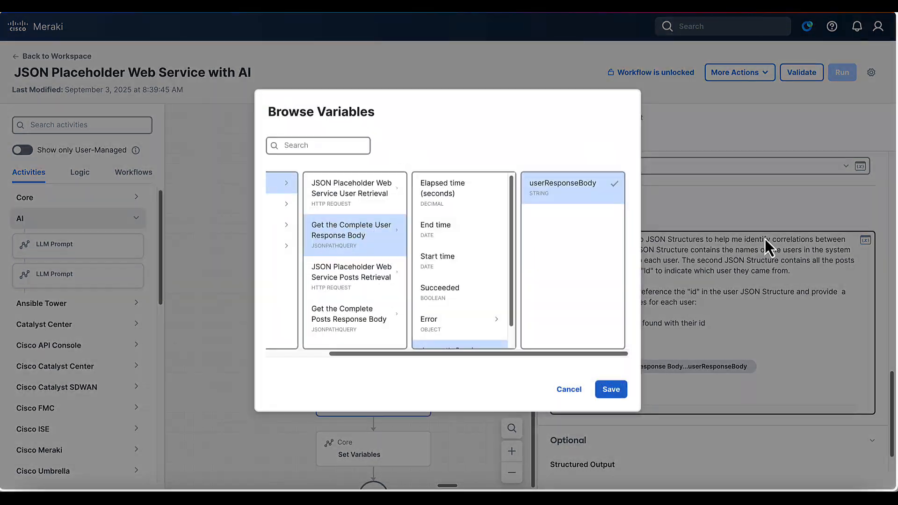
click(360, 322)
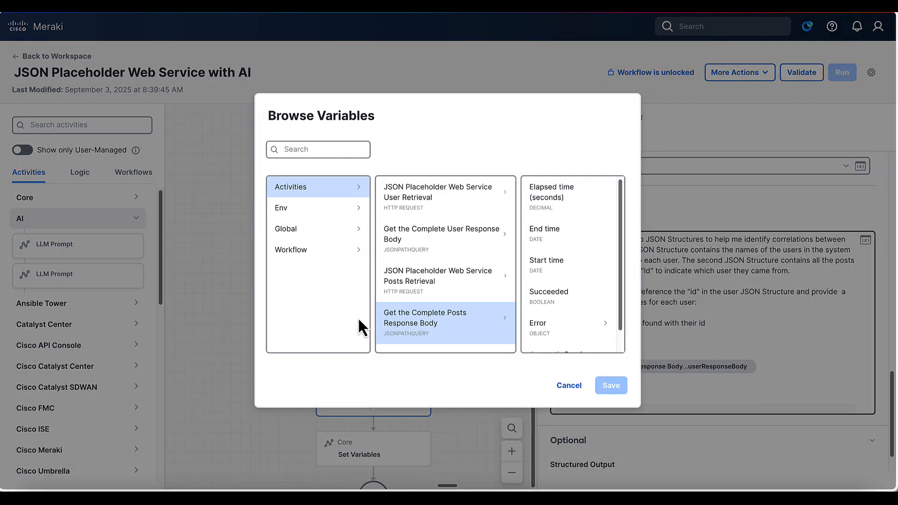
scroll(558, 340, down, 1)
click(552, 332)
click(555, 187)
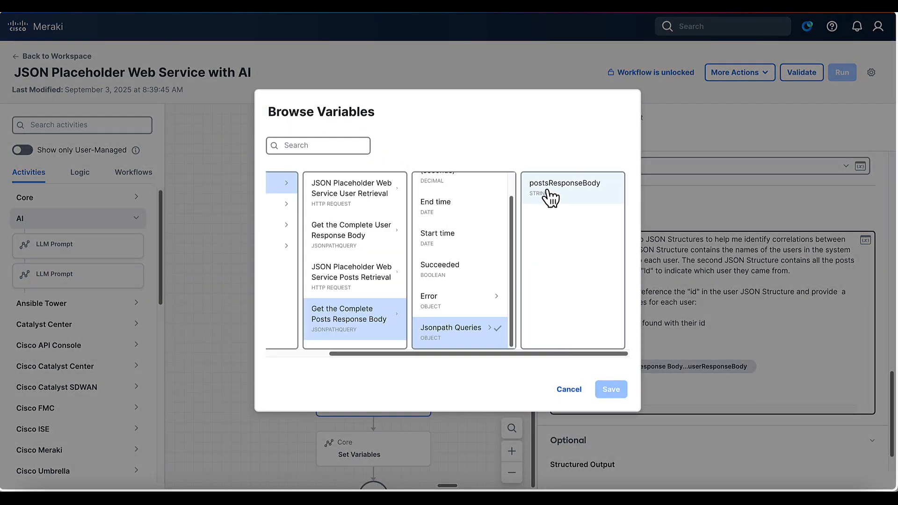
click(611, 391)
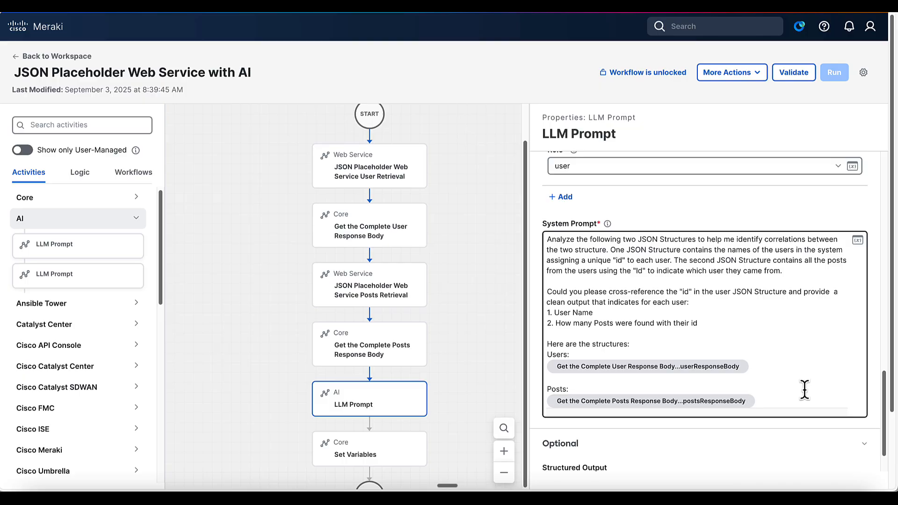
scroll(750, 456, down, 1)
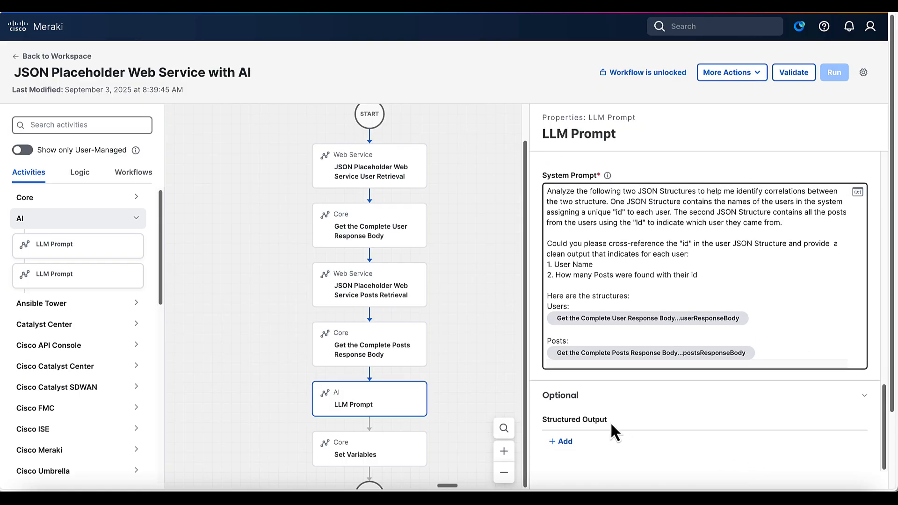
click(567, 442)
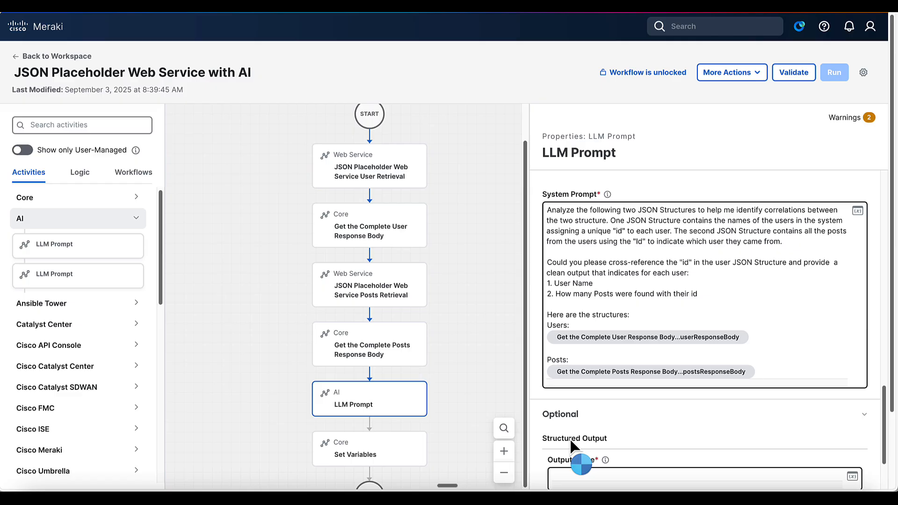
click(607, 436)
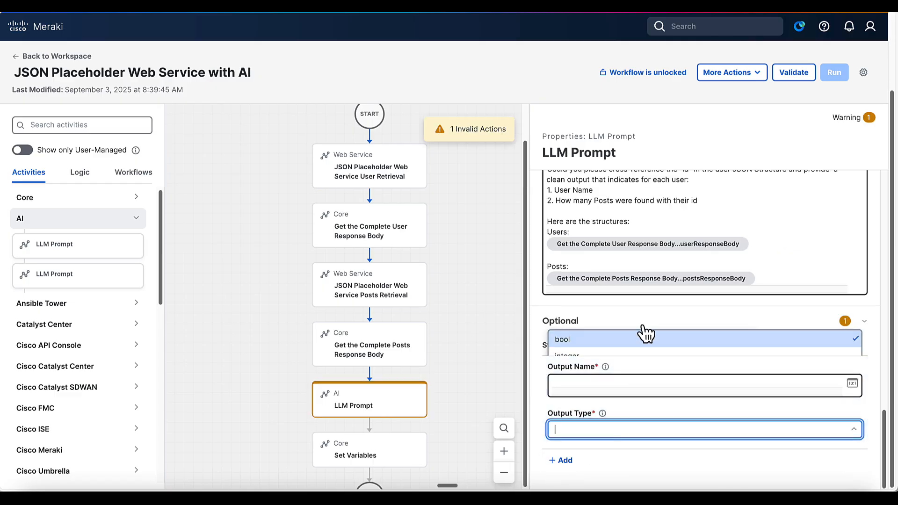
click(643, 333)
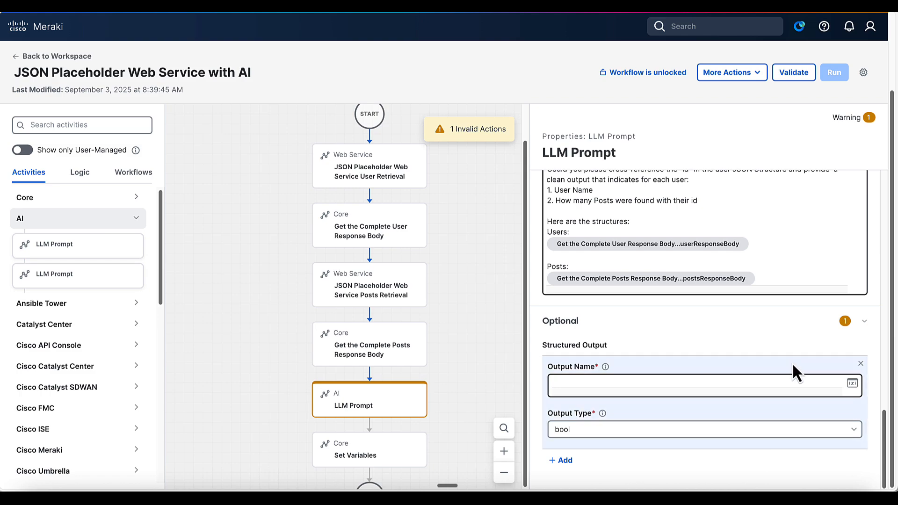
click(860, 364)
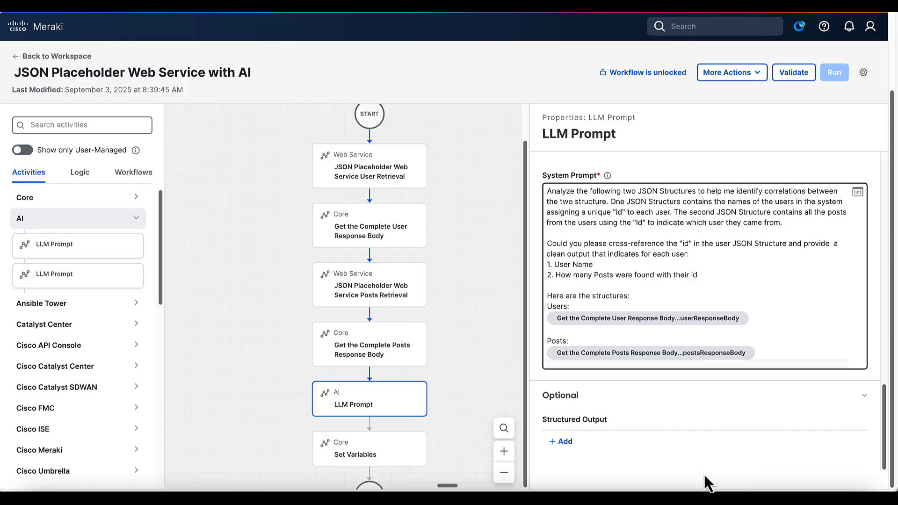
scroll(425, 424, down, 1)
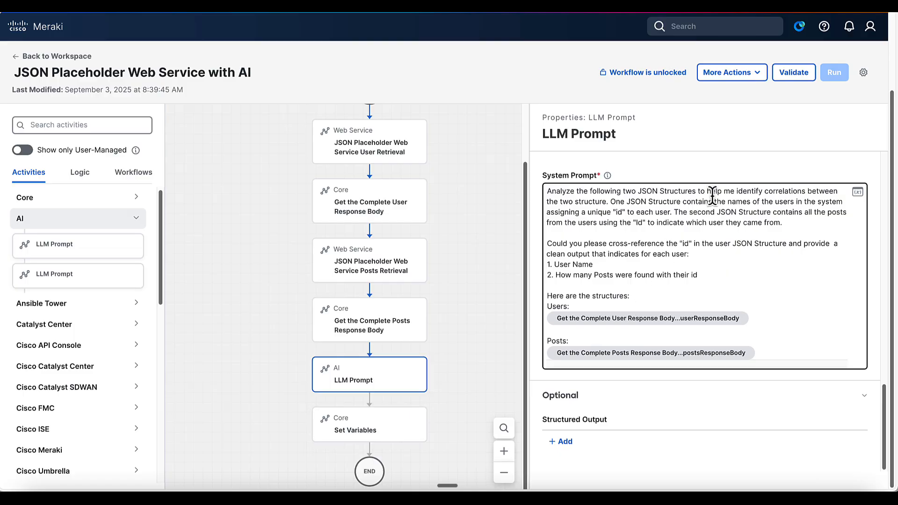
Step: Validate and run the workflow, then view the failed LLM Prompt's 404 error for model gpt-4.0-mini
click(795, 75)
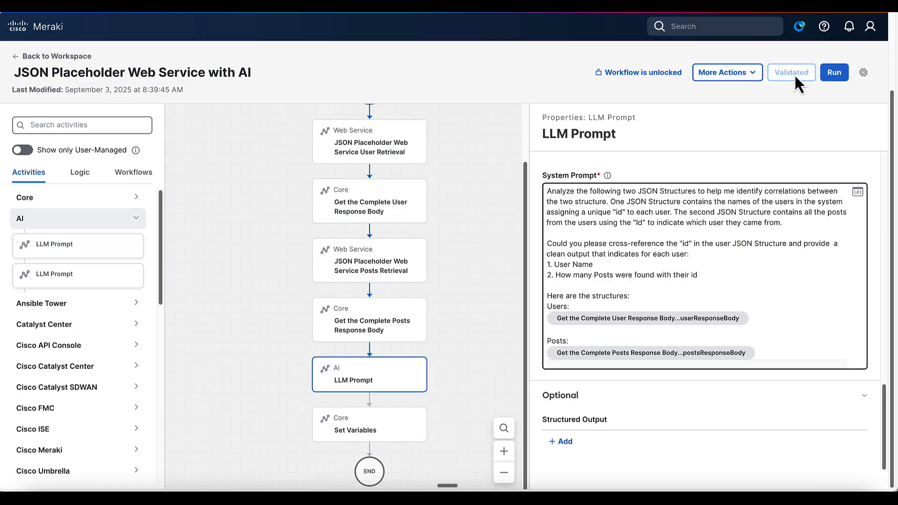
click(835, 74)
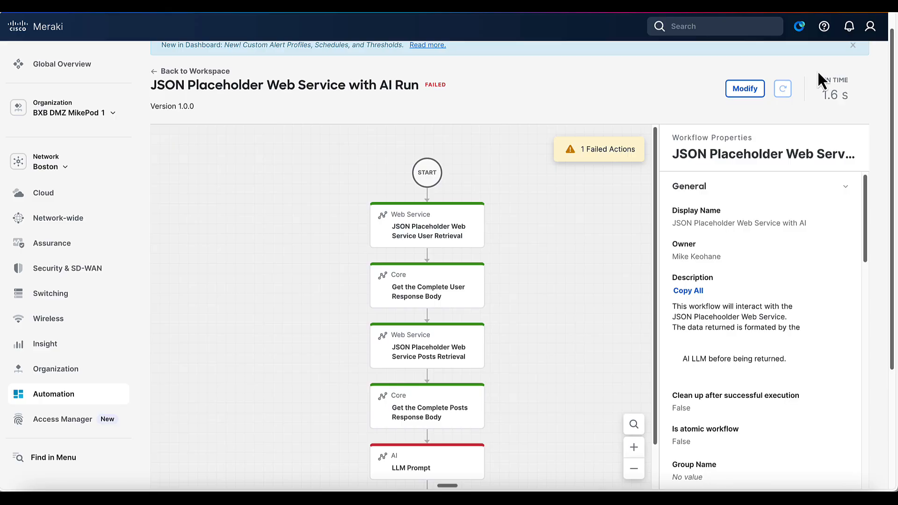
scroll(552, 318, down, 3)
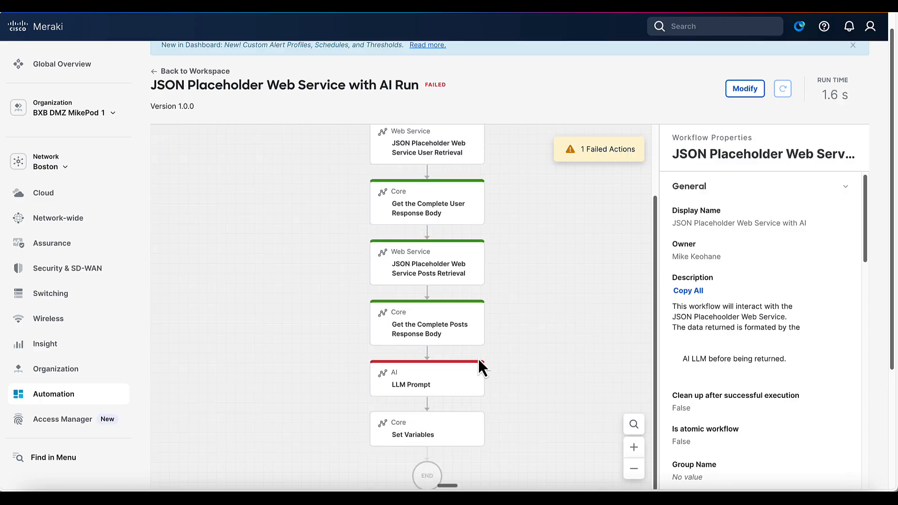
click(455, 383)
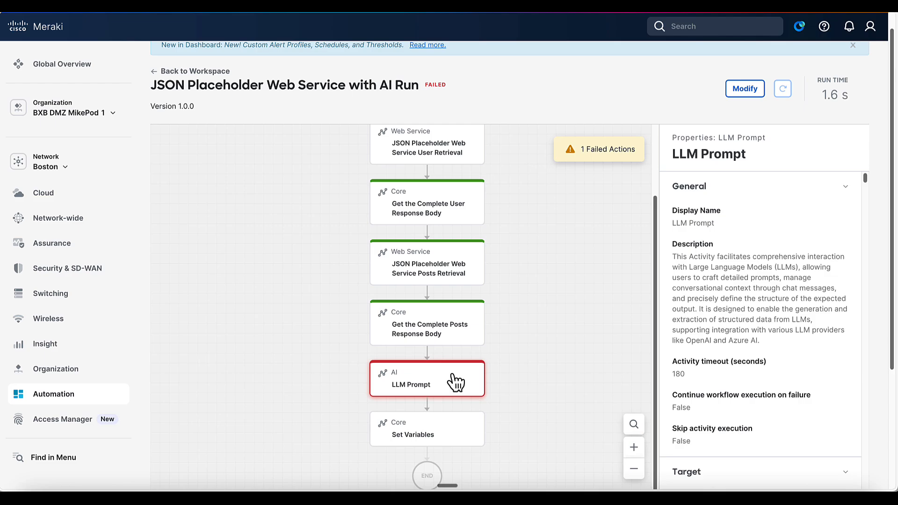
drag(657, 277, 548, 265)
scroll(628, 430, down, 20)
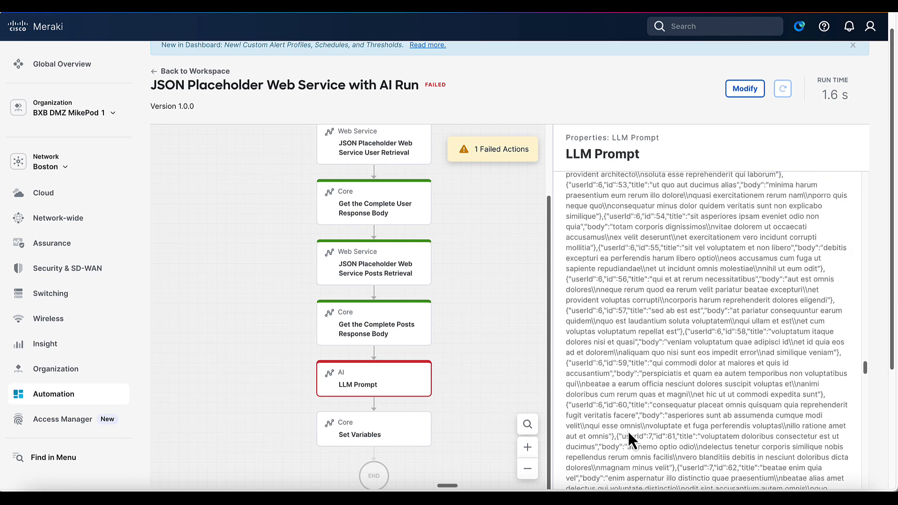
scroll(628, 430, down, 10)
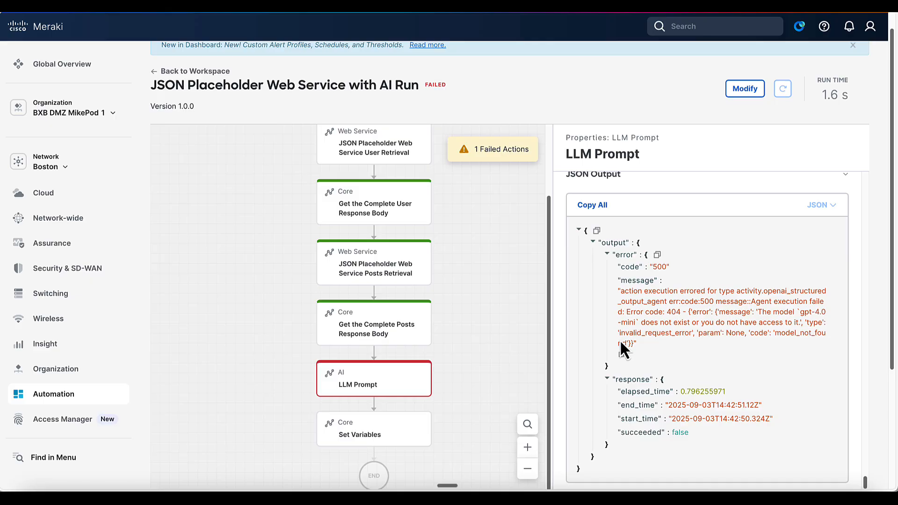
Step: Correct the LLM Prompt's Model Name from gpt-4.0-mini to gpt-4.1-mini
click(746, 89)
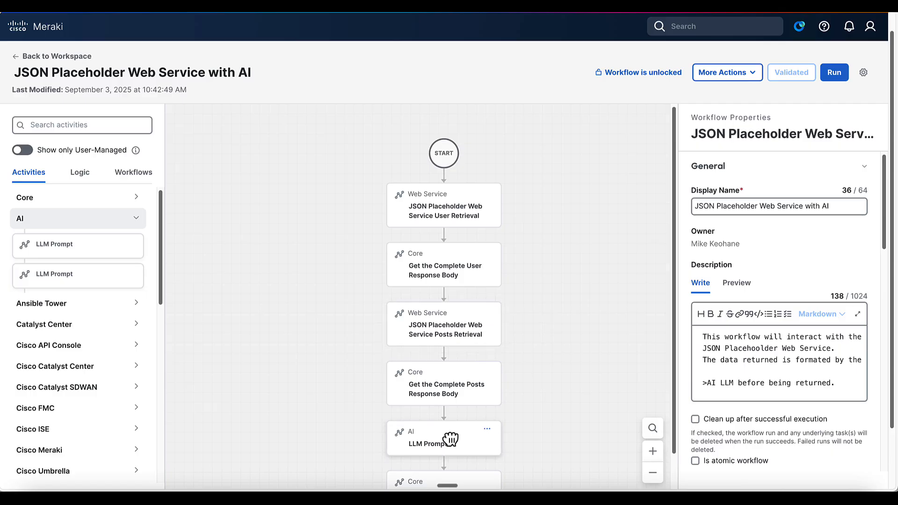
click(448, 443)
scroll(737, 402, down, 5)
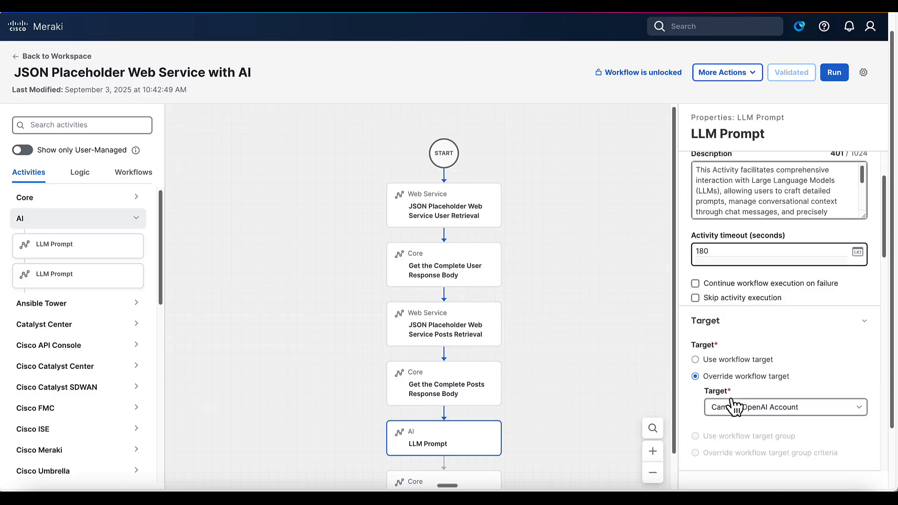
scroll(732, 406, up, 5)
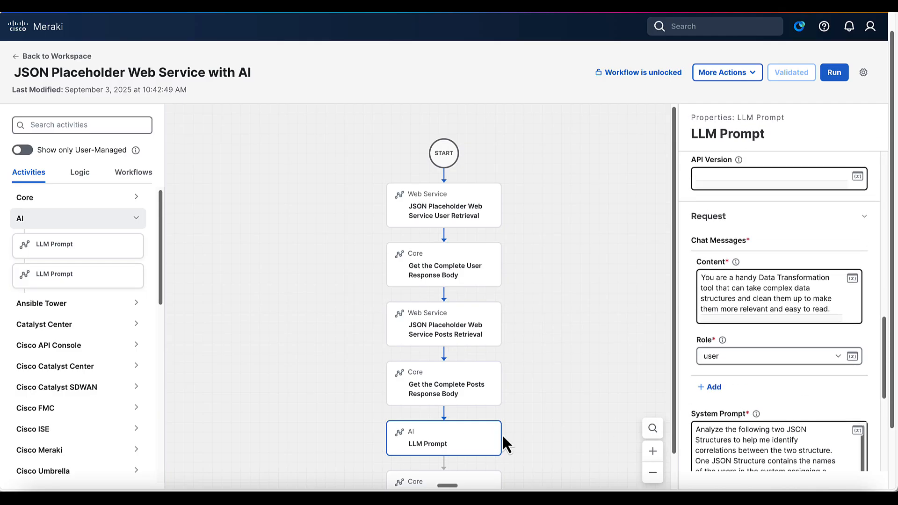
scroll(729, 365, up, 3)
click(723, 266)
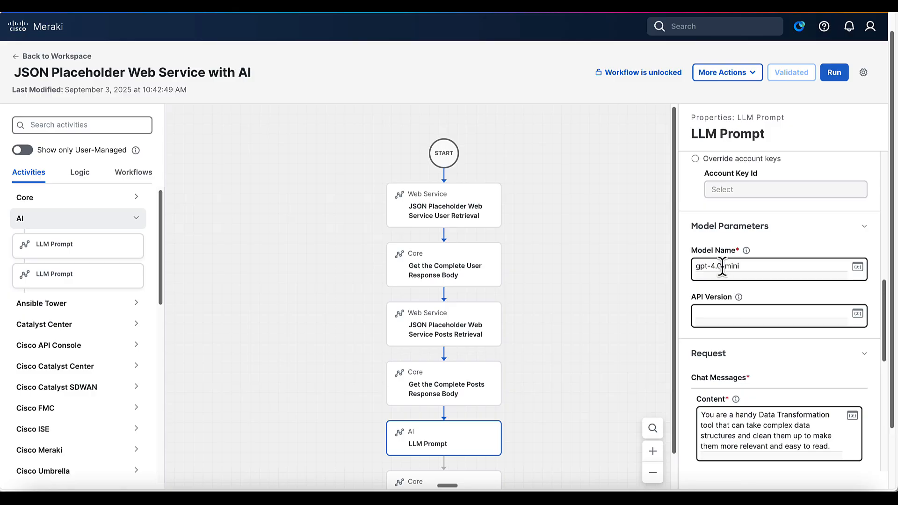
key(BackSpace)
text(1)
Step: Rerun the workflow and read the LLM Prompt output listing ten users with 10 posts each
click(835, 75)
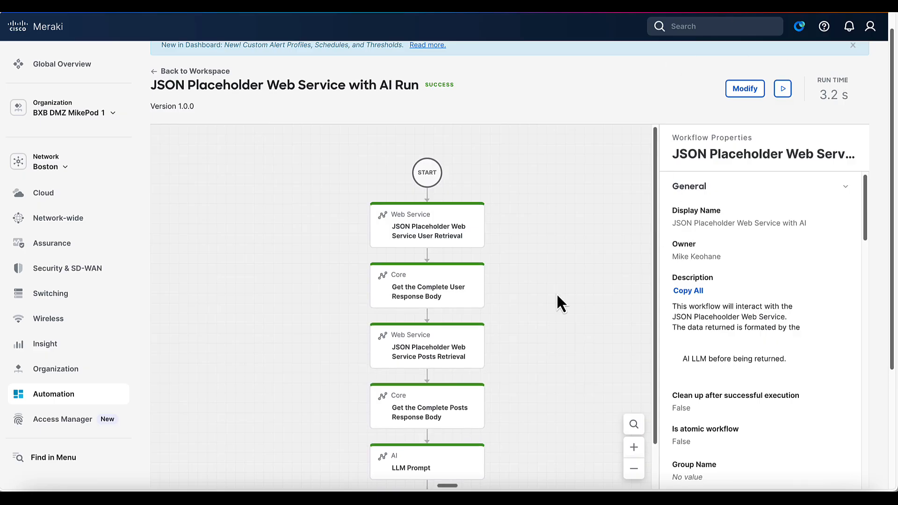
scroll(557, 296, down, 2)
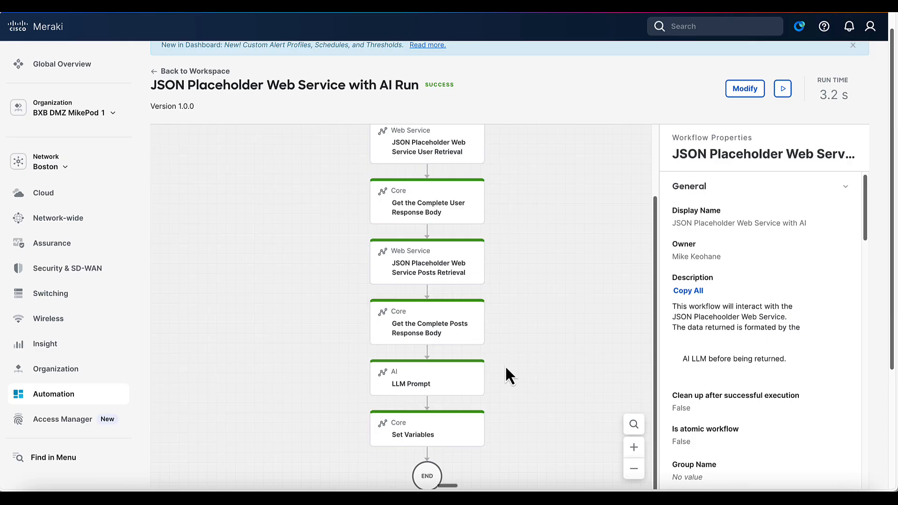
click(425, 387)
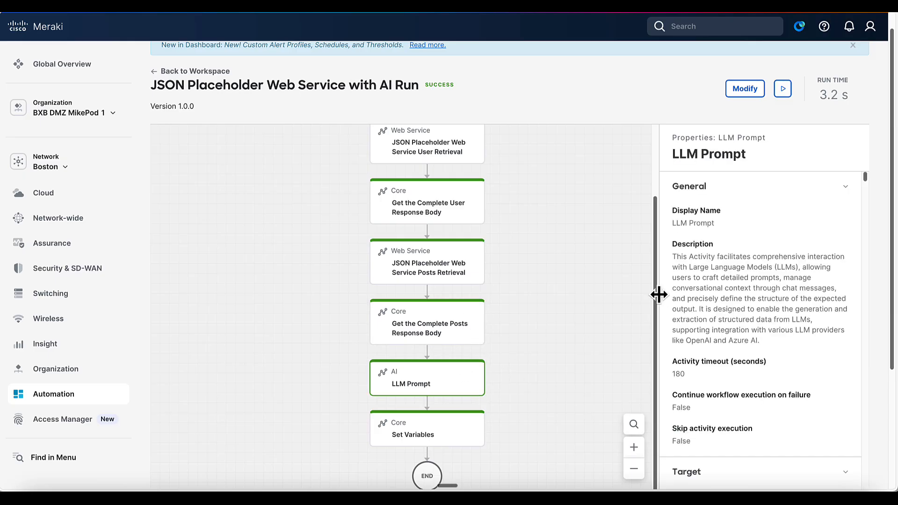
drag(658, 294, 519, 299)
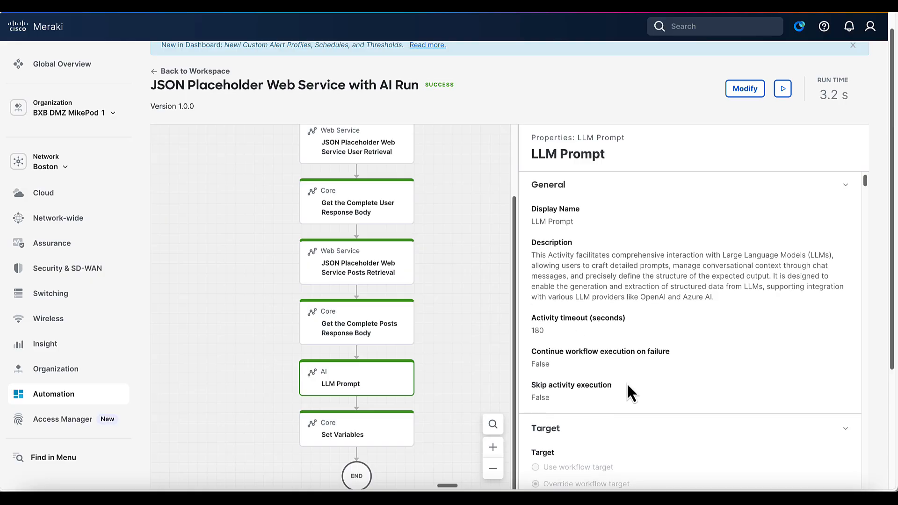
scroll(628, 385, down, 5)
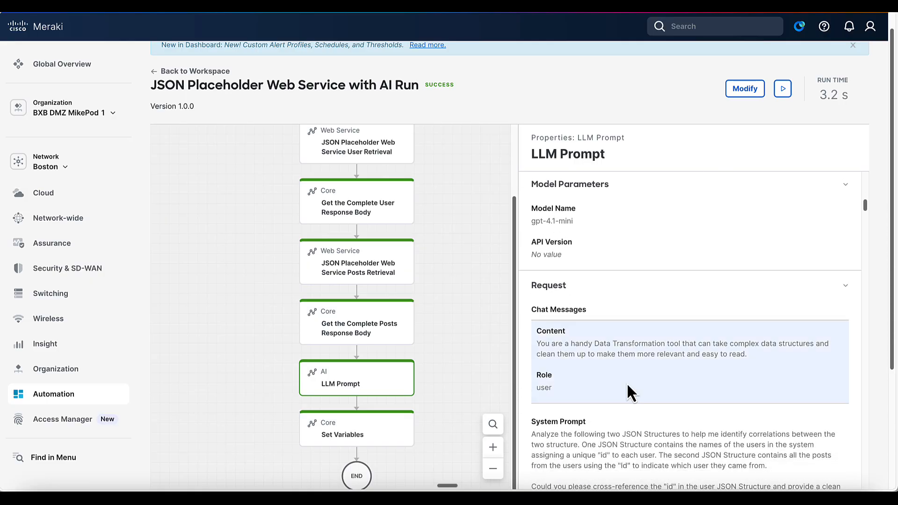
scroll(626, 383, down, 2)
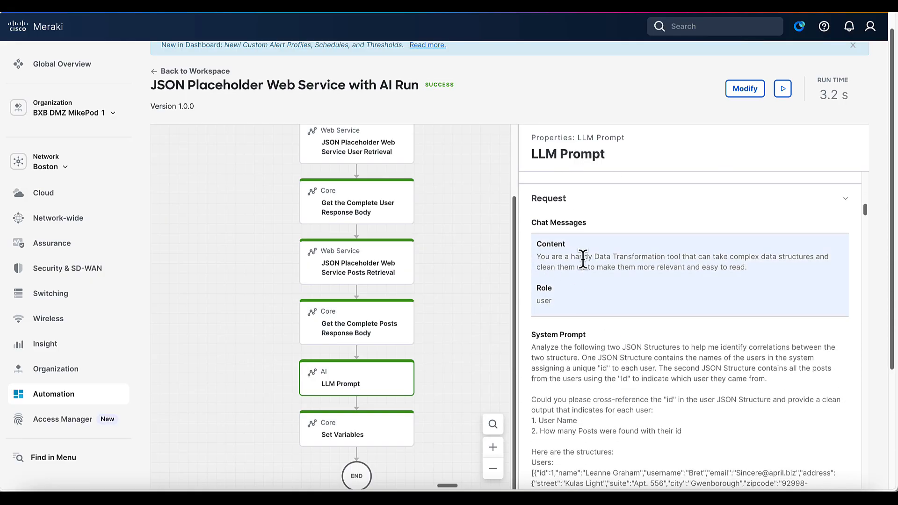
scroll(566, 397, down, 2)
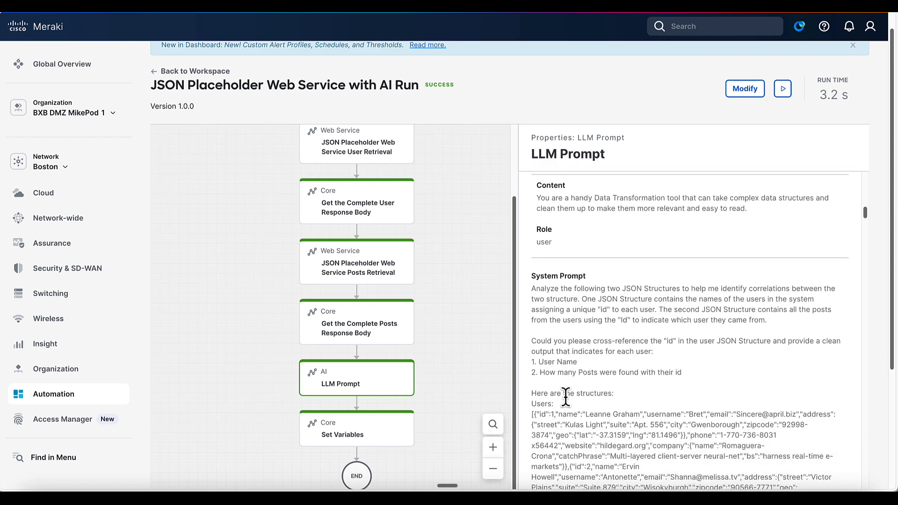
scroll(572, 421, down, 2)
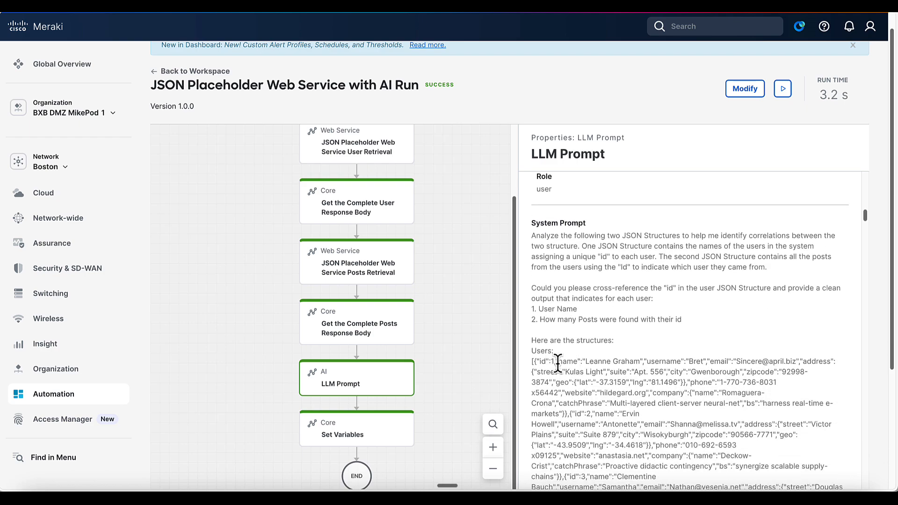
scroll(561, 365, down, 4)
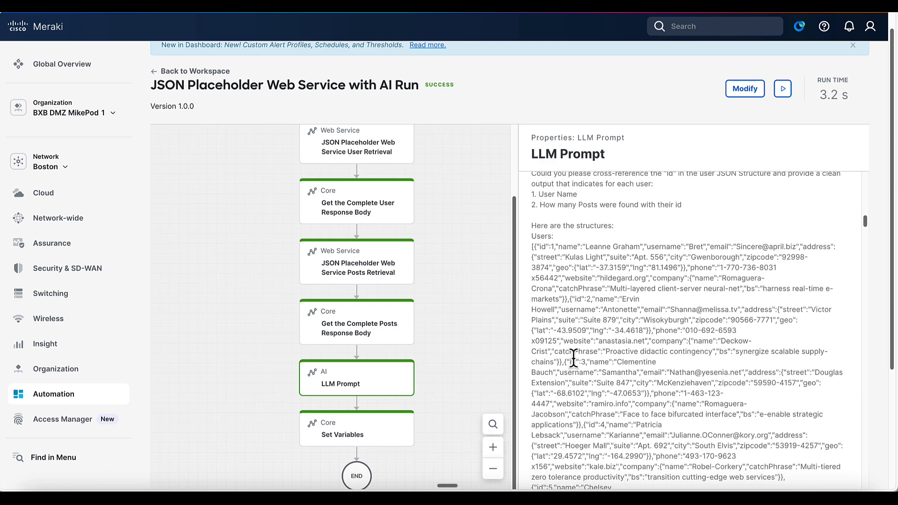
scroll(573, 358, down, 20)
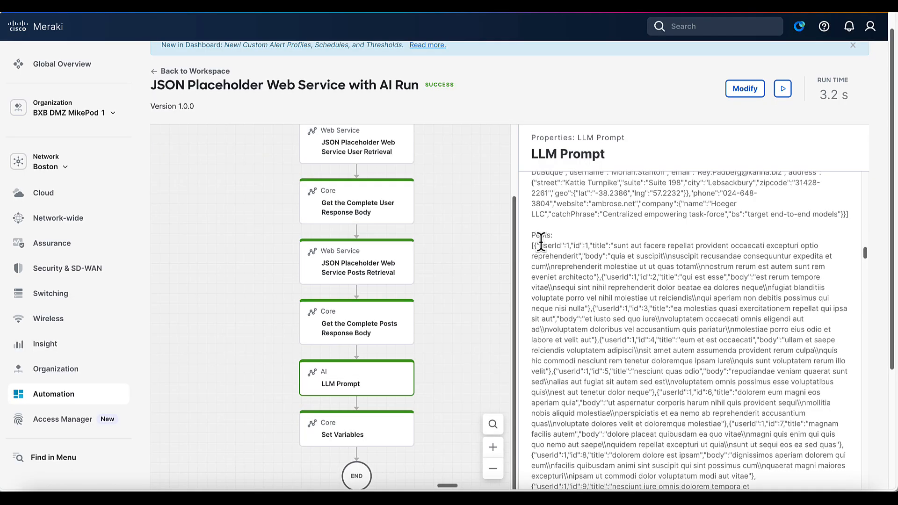
scroll(569, 392, down, 20)
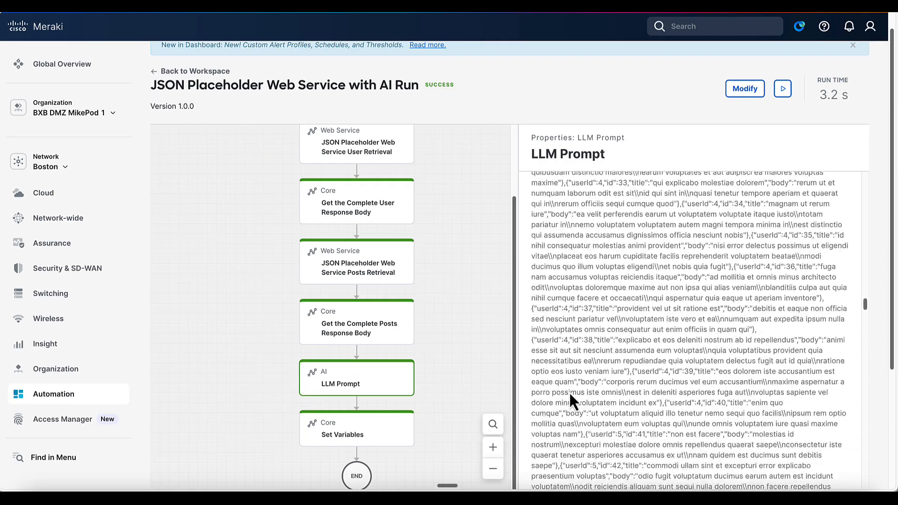
scroll(568, 392, down, 20)
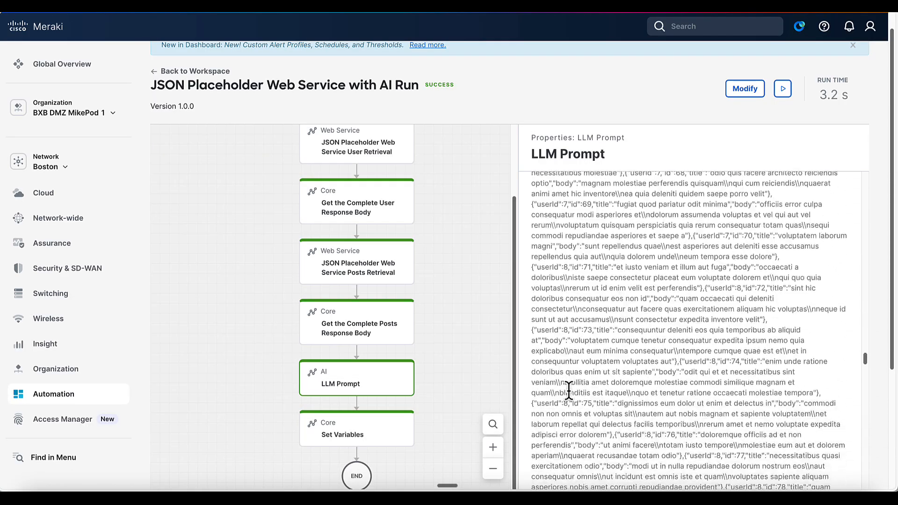
scroll(569, 392, down, 20)
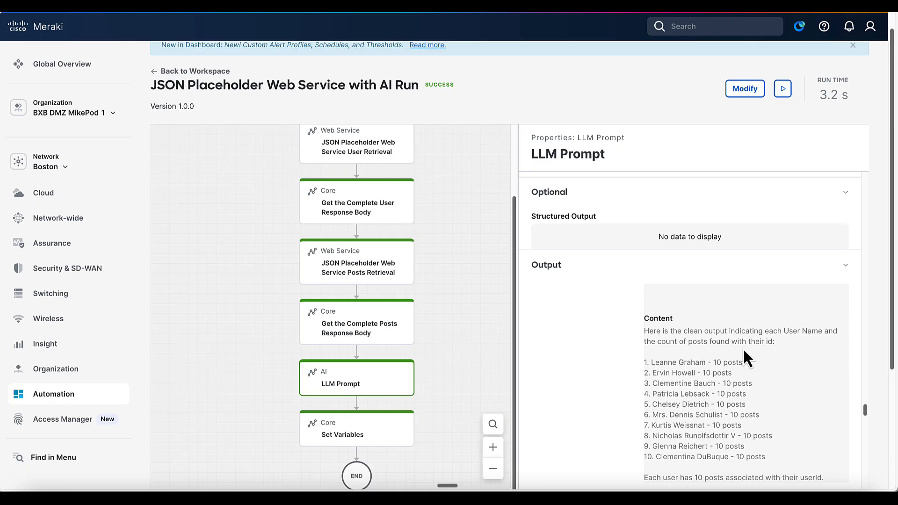
scroll(760, 392, down, 1)
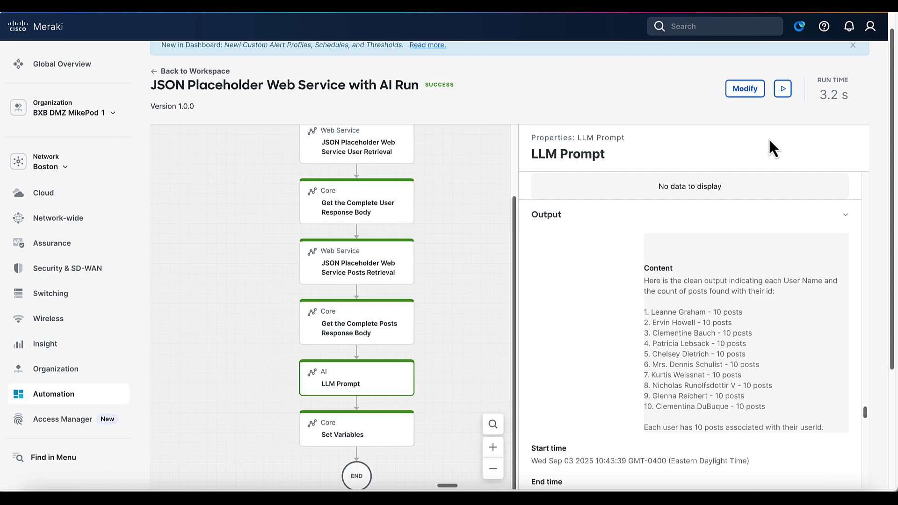
Step: Clear the existing response-body New value in the Set Variables step
click(744, 89)
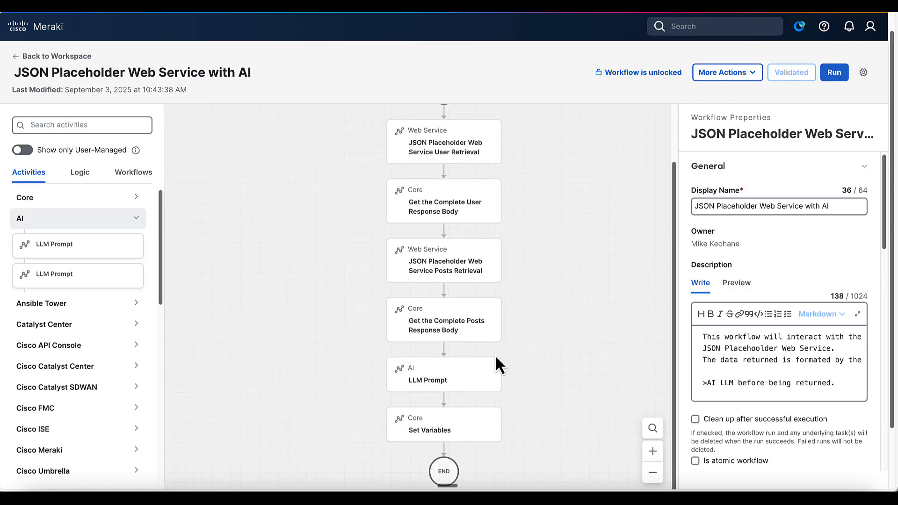
click(447, 425)
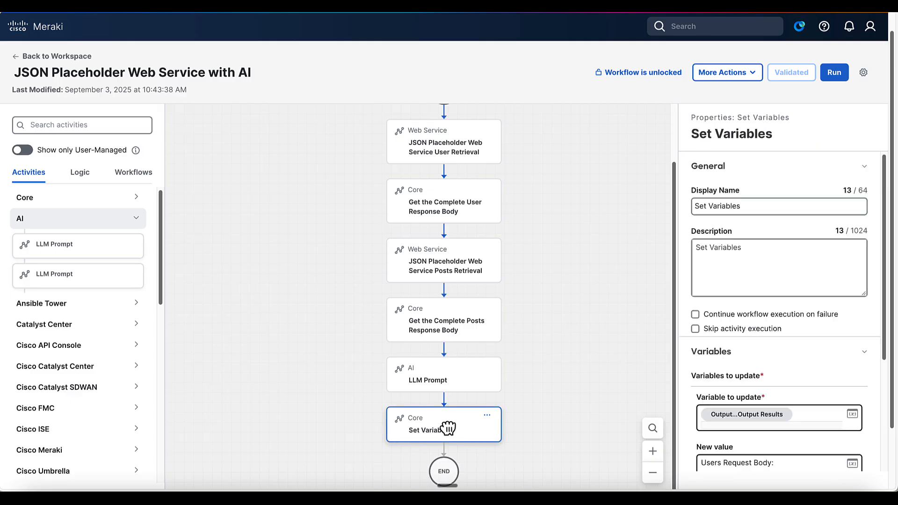
drag(675, 301, 580, 312)
scroll(658, 415, down, 2)
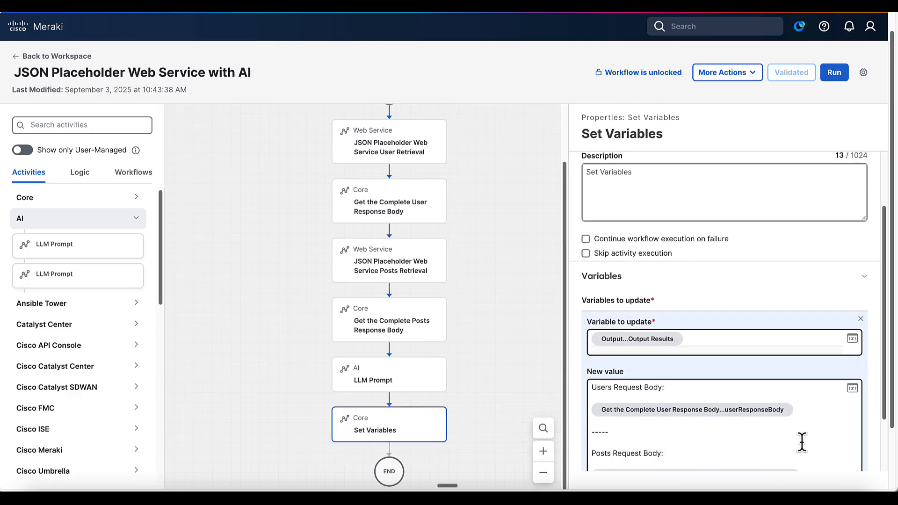
scroll(762, 430, down, 1)
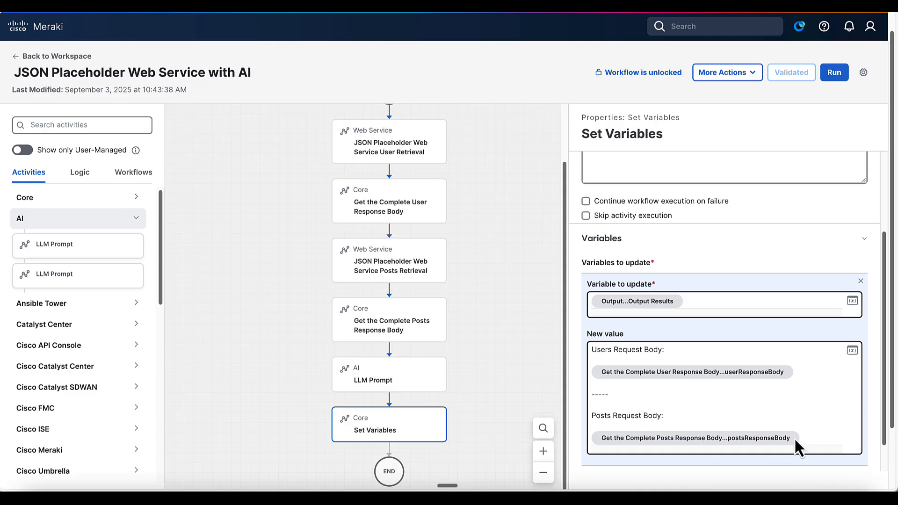
drag(805, 438, 594, 342)
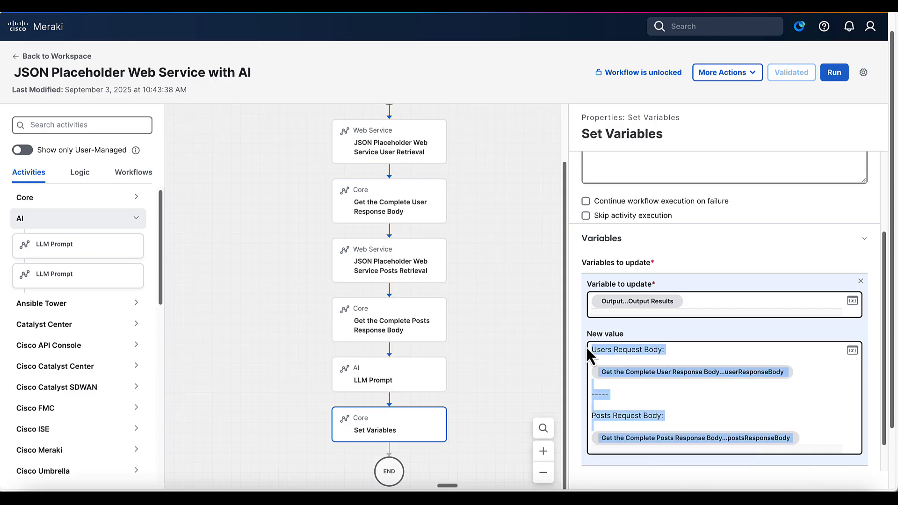
key(BackSpace)
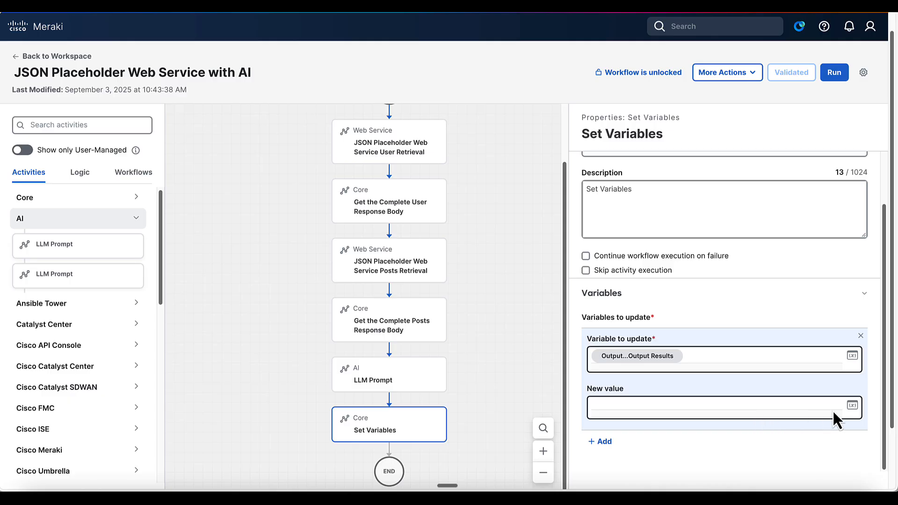
Step: Set Output Results' New value to the LLM Prompt's Content variable
click(856, 406)
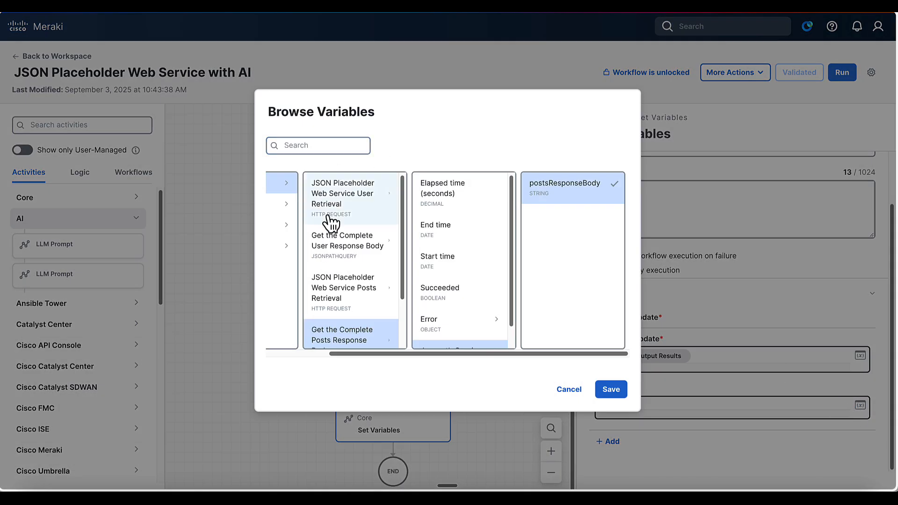
scroll(332, 227, left, 2)
scroll(332, 229, left, 1)
scroll(415, 312, down, 2)
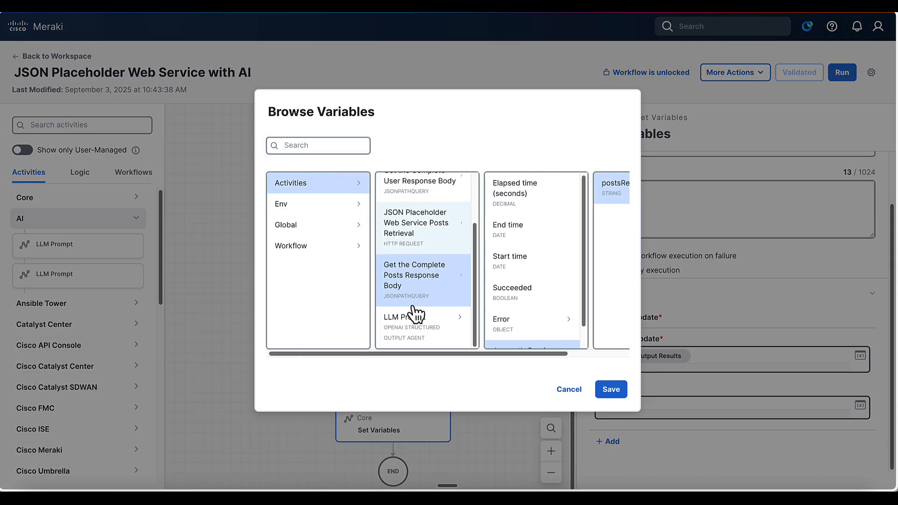
click(410, 335)
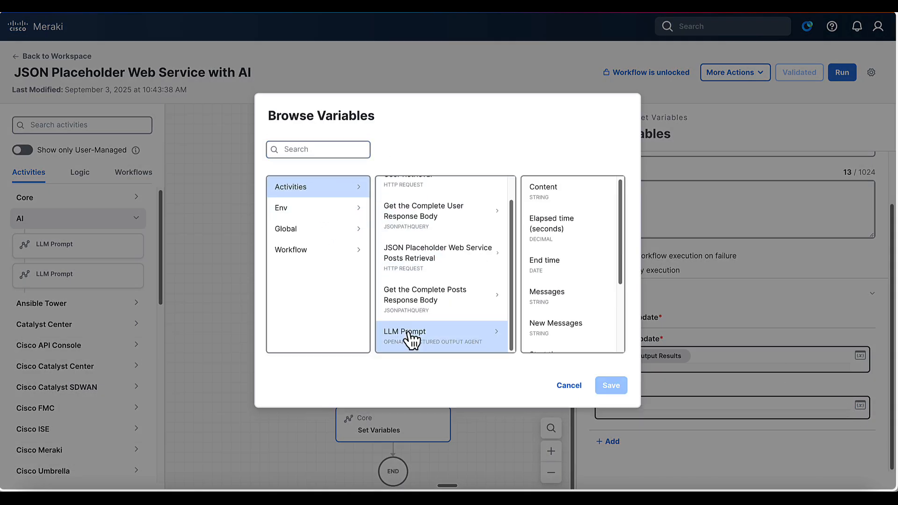
click(547, 189)
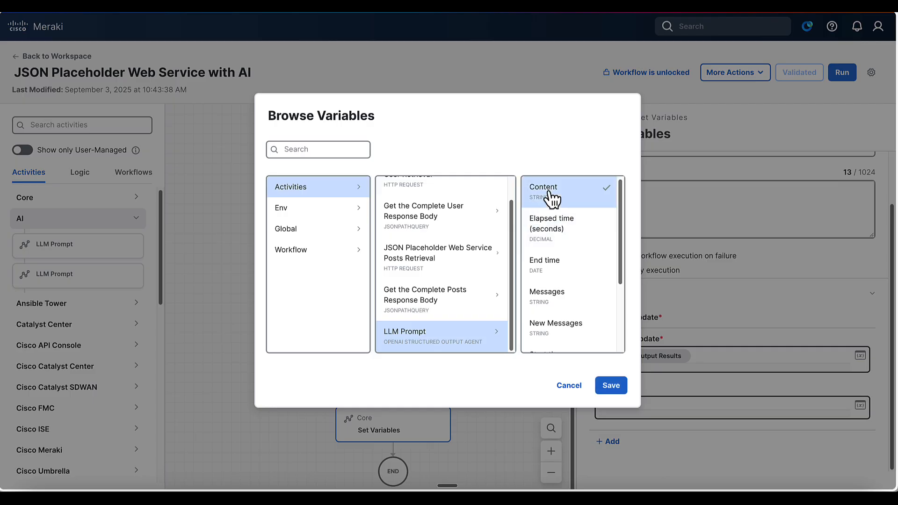
click(610, 385)
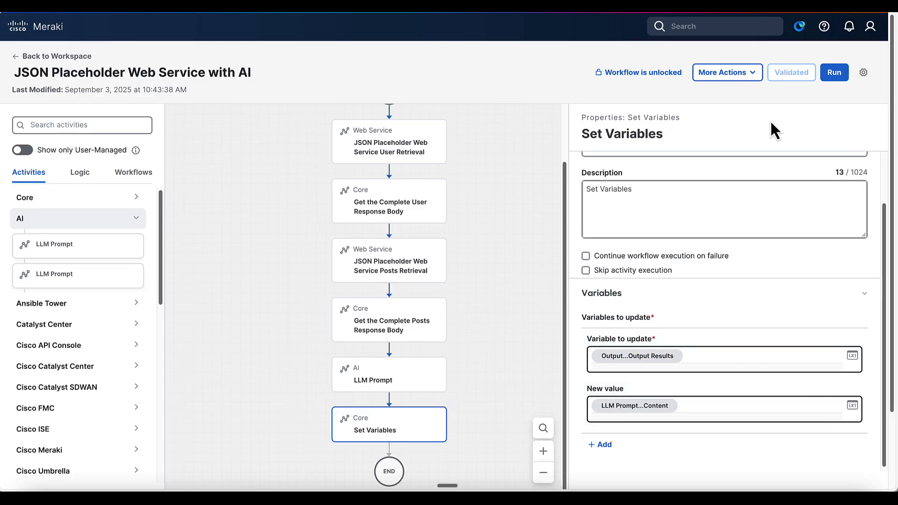
Step: Rerun the workflow and view Output Results holding the LLM's per-user post-count summary
click(834, 75)
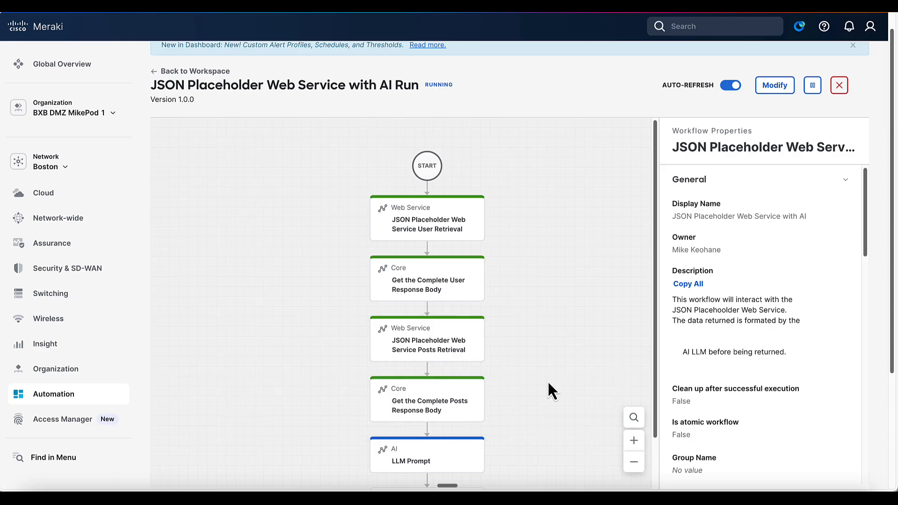
scroll(549, 379, down, 2)
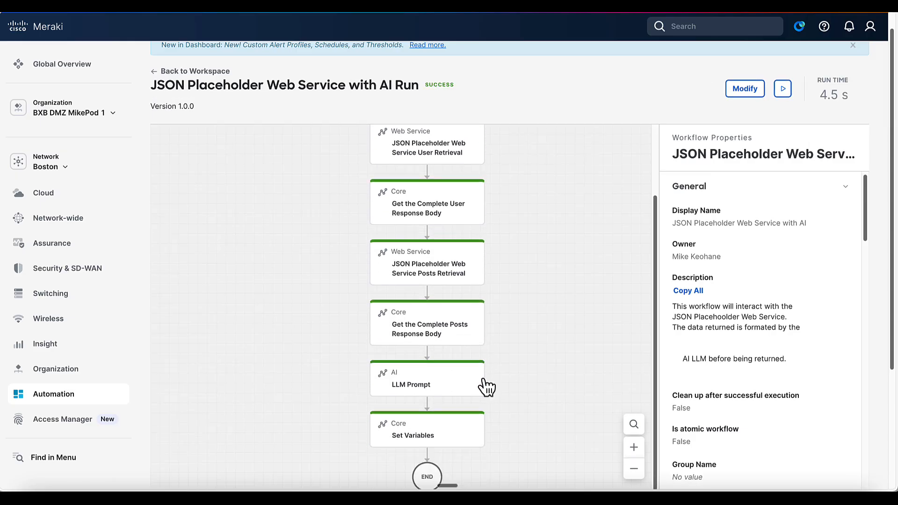
scroll(708, 352, down, 6)
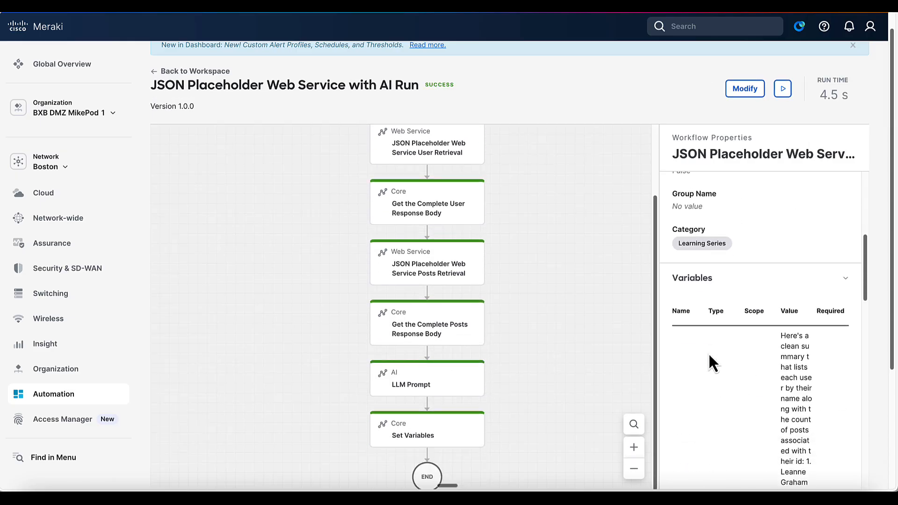
click(685, 449)
scroll(445, 383, down, 4)
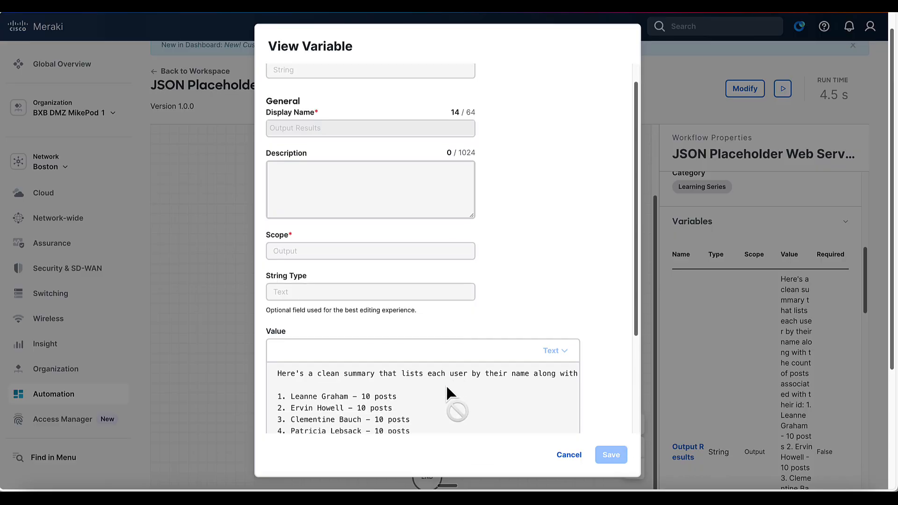